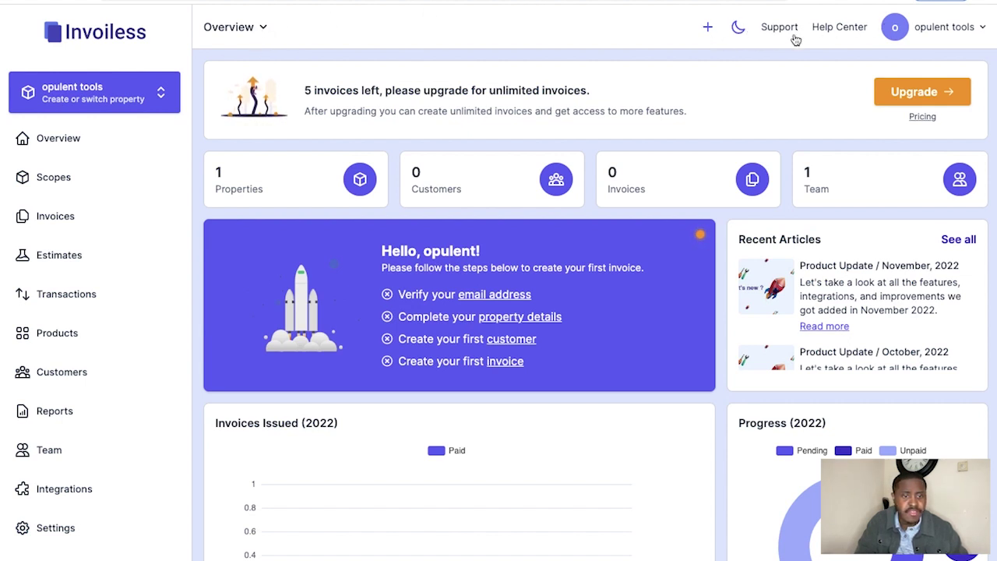
Look over the Overview dashboard and the options available for the signed-in account
scroll(796, 125, "down", 7)
scroll(639, 233, "down", 2)
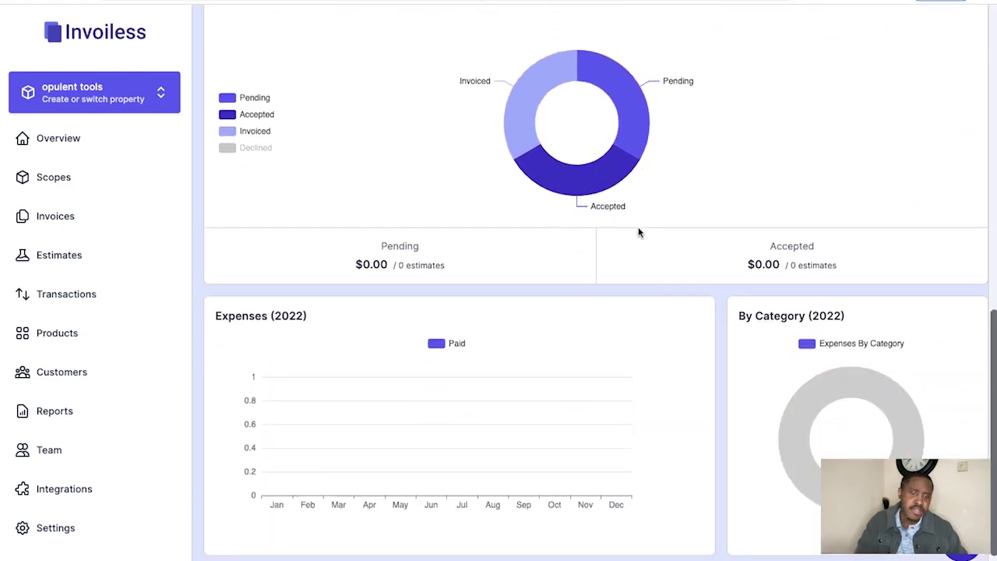
scroll(638, 231, "up", 5)
scroll(638, 232, "up", 4)
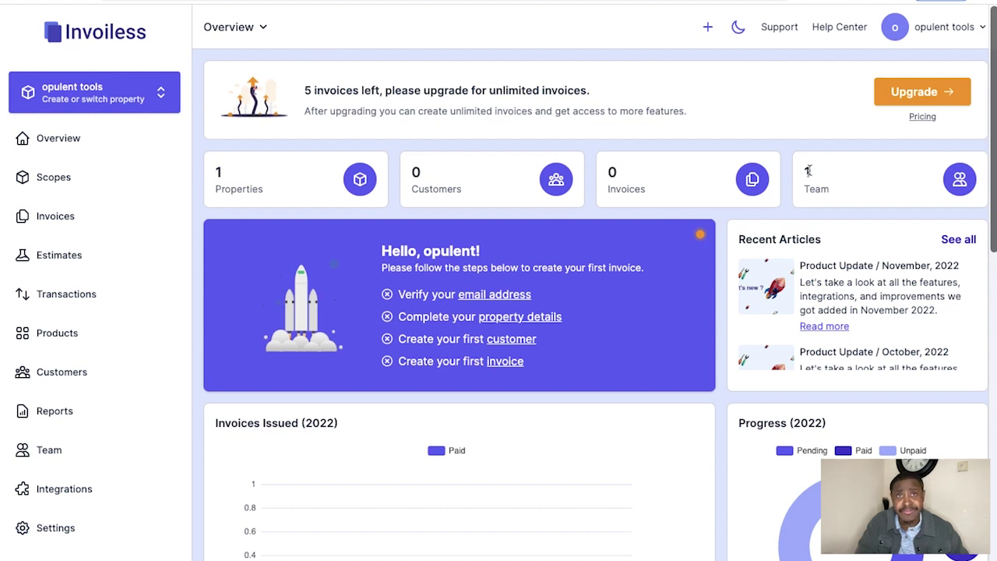
left_click(972, 28)
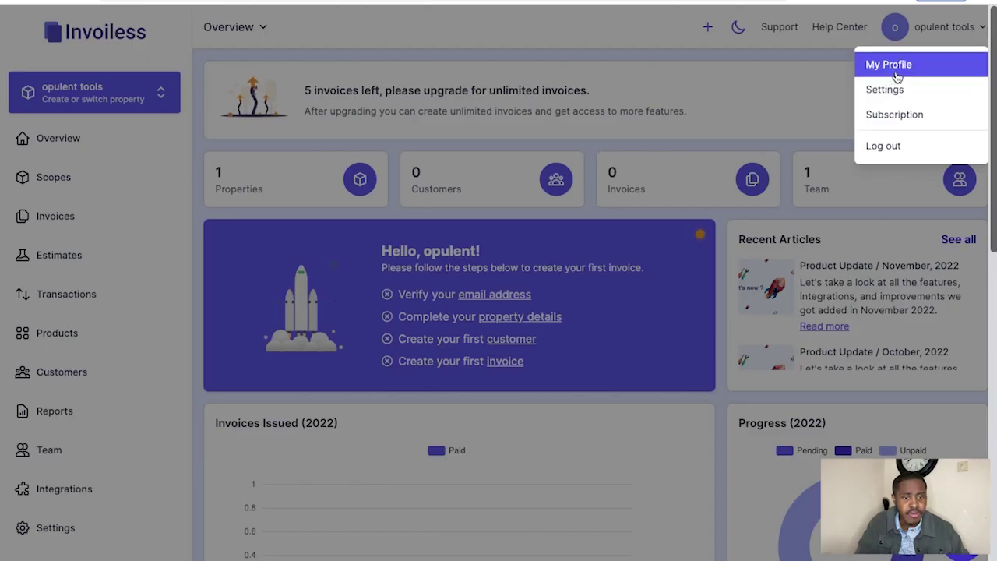
left_click(812, 97)
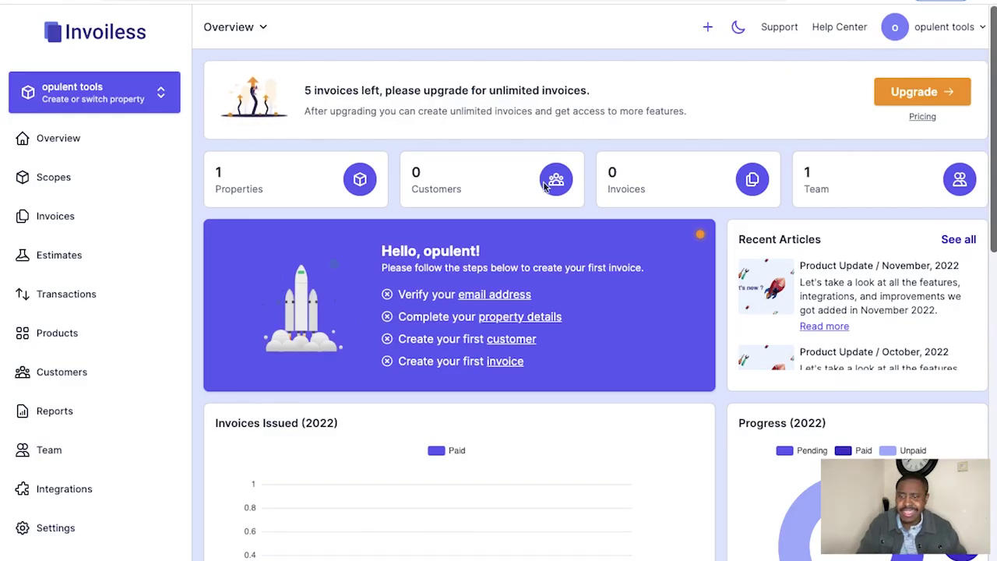
Examine the dashboard charts for issued invoices, payment progress, estimates and expenses
scroll(428, 401, "down", 1)
scroll(426, 402, "down", 5)
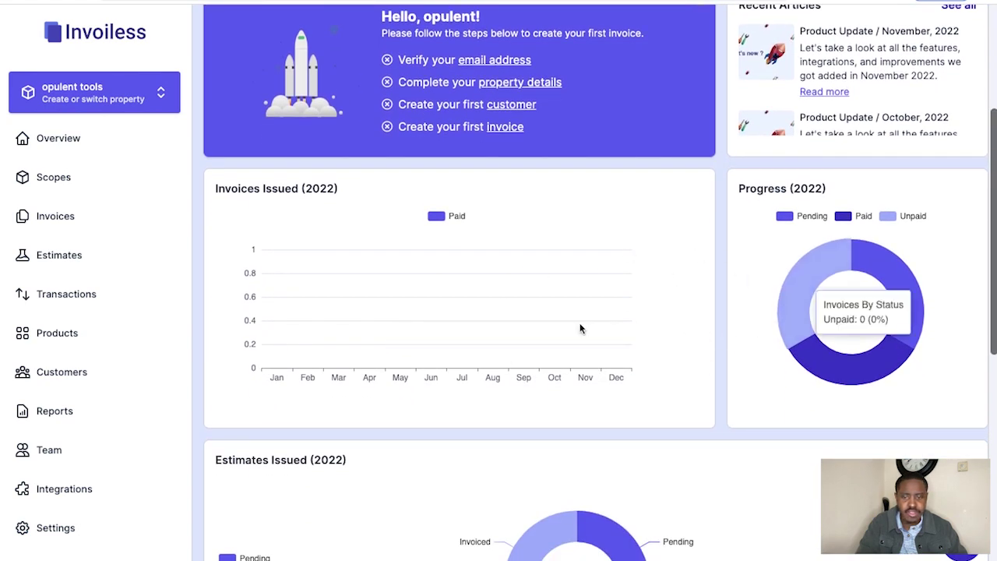
scroll(459, 286, "down", 2)
mouse_move(820, 212)
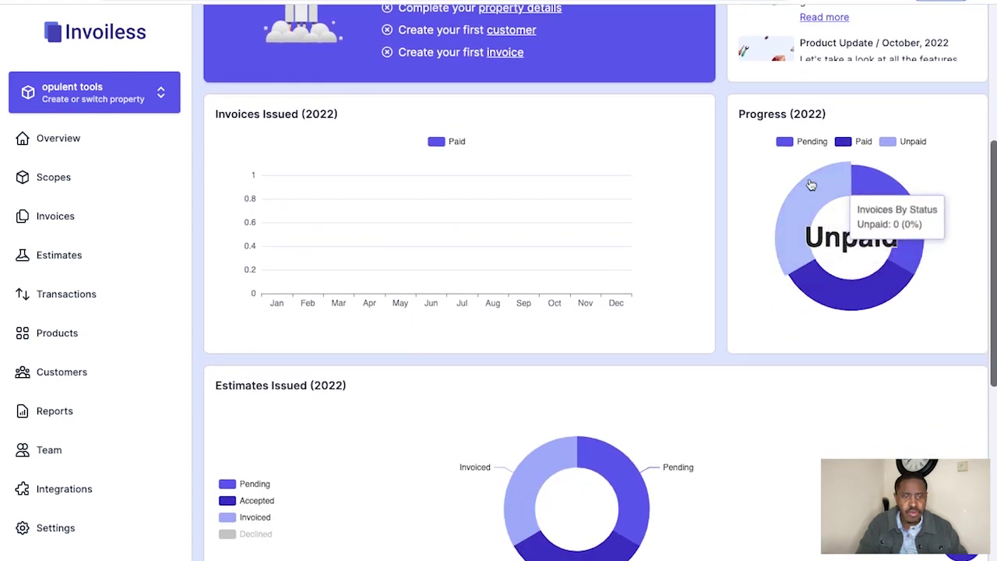
scroll(429, 207, "down", 6)
scroll(431, 209, "down", 4)
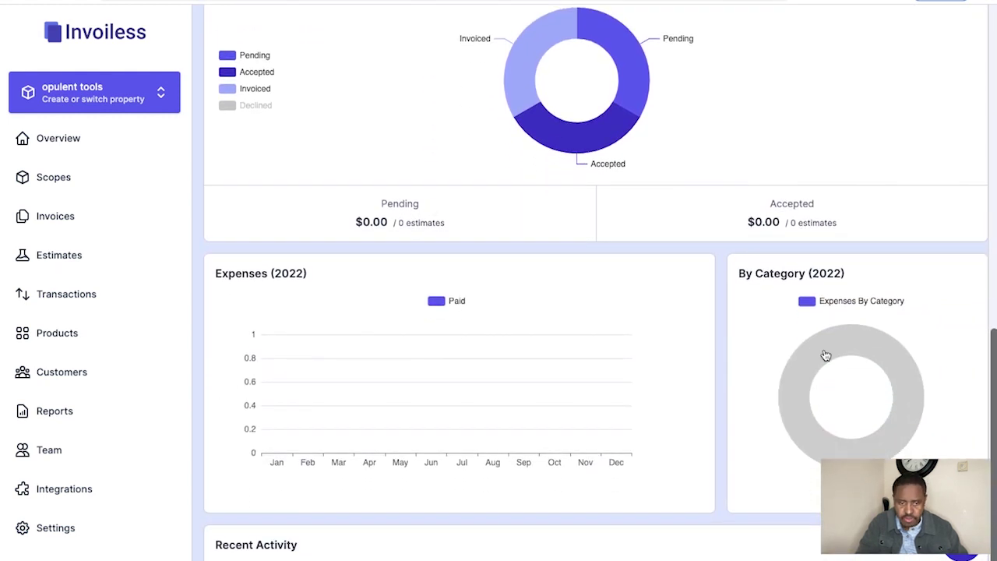
scroll(812, 349, "up", 6)
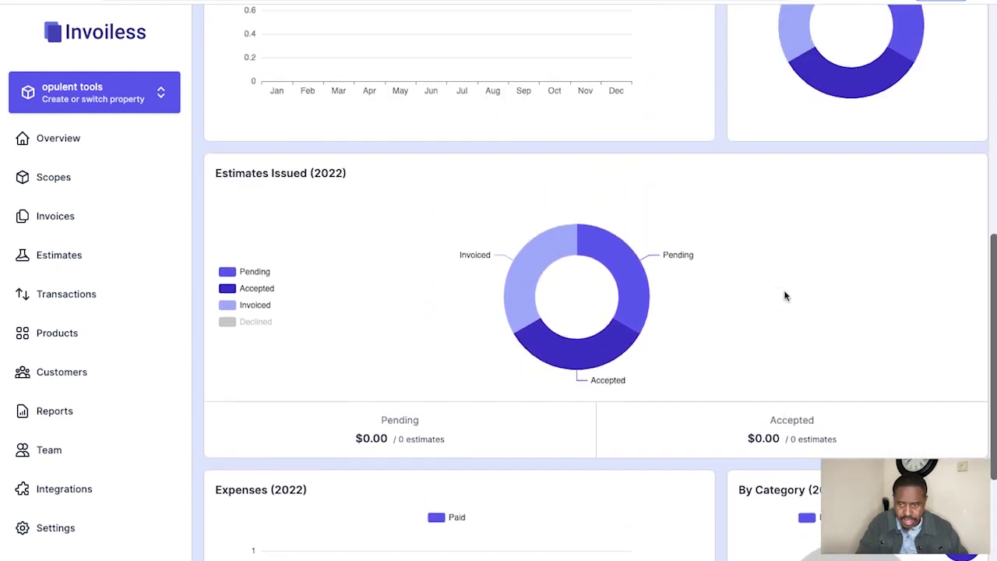
scroll(377, 236, "up", 2)
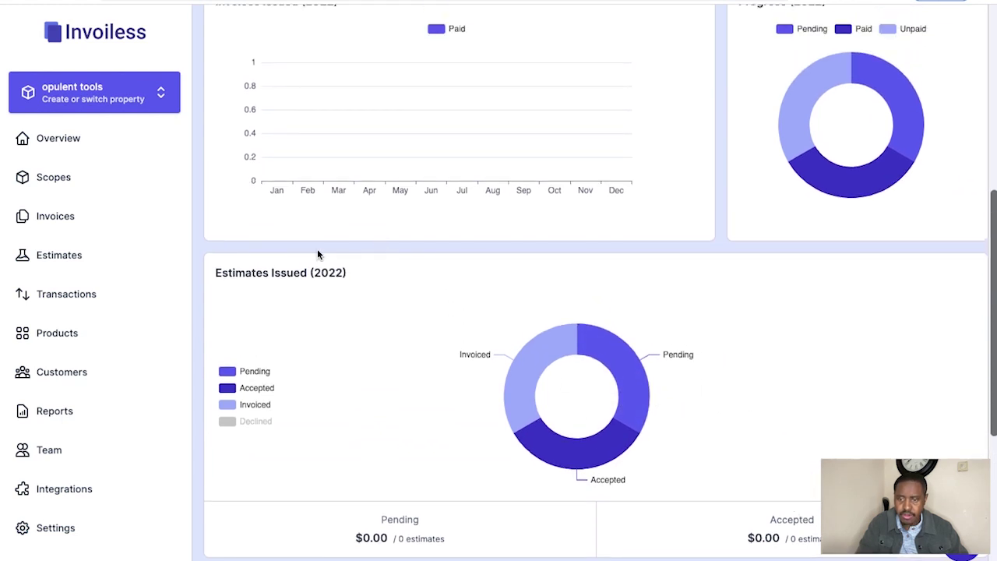
scroll(287, 346, "up", 1)
scroll(317, 273, "up", 4)
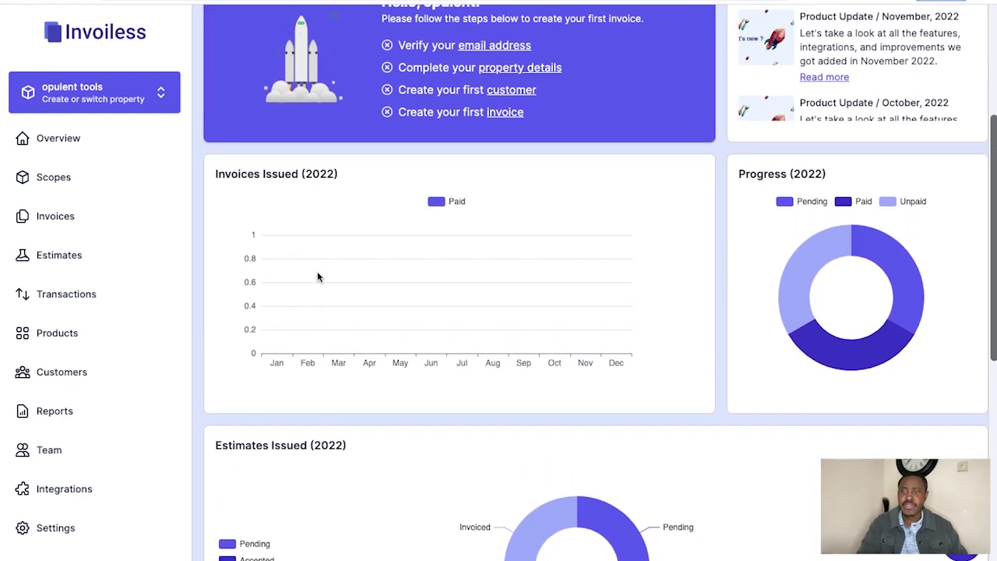
scroll(299, 187, "up", 3)
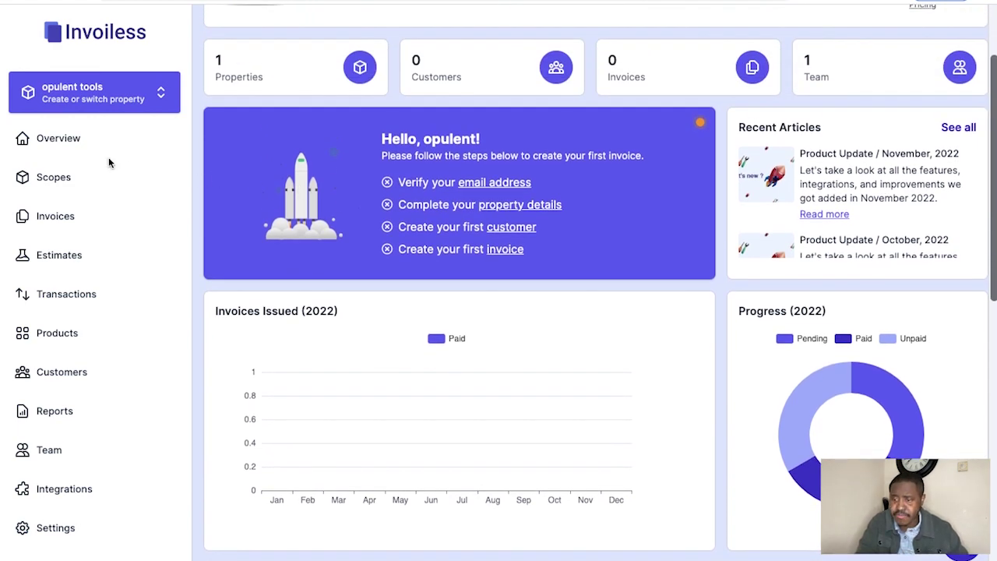
Start a new invoice and set the ending of its pretty link to 1234
left_click(82, 217)
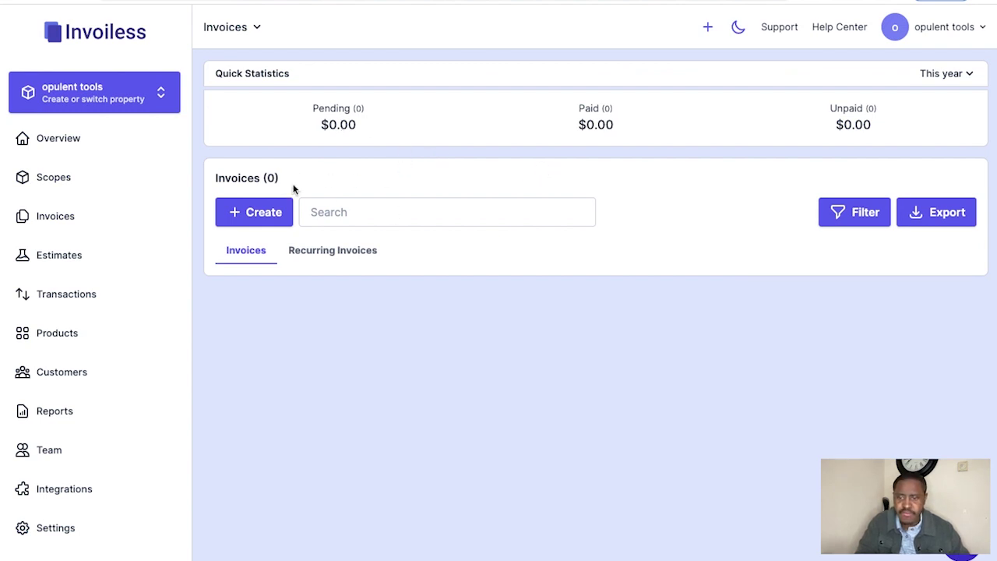
left_click(286, 205)
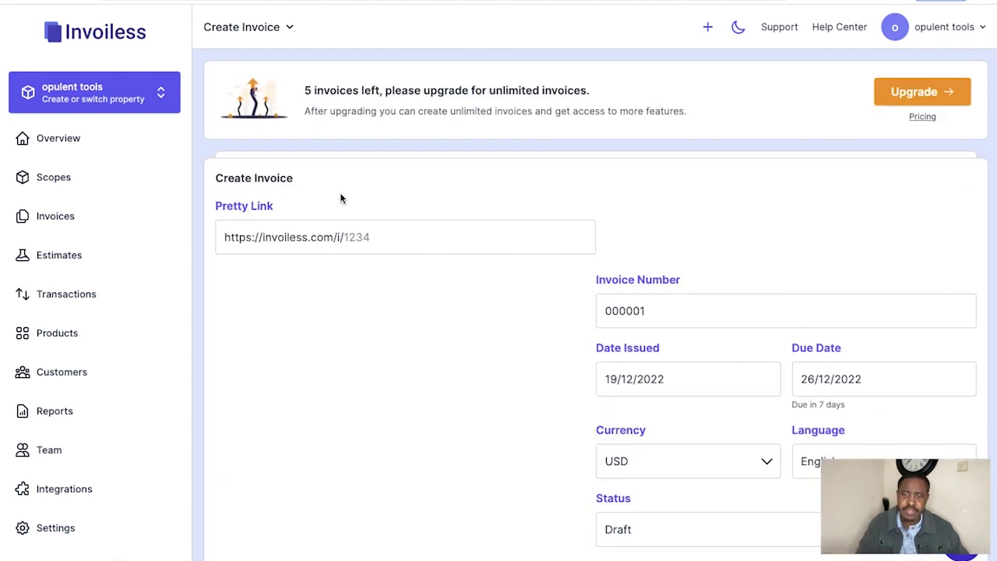
scroll(436, 217, "down", 1)
scroll(436, 217, "down", 1)
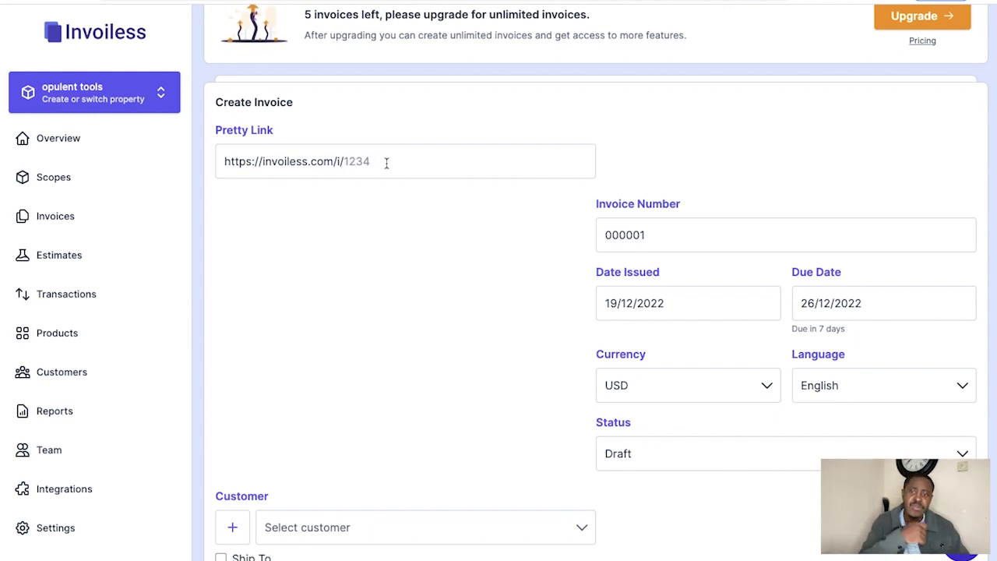
type("1234")
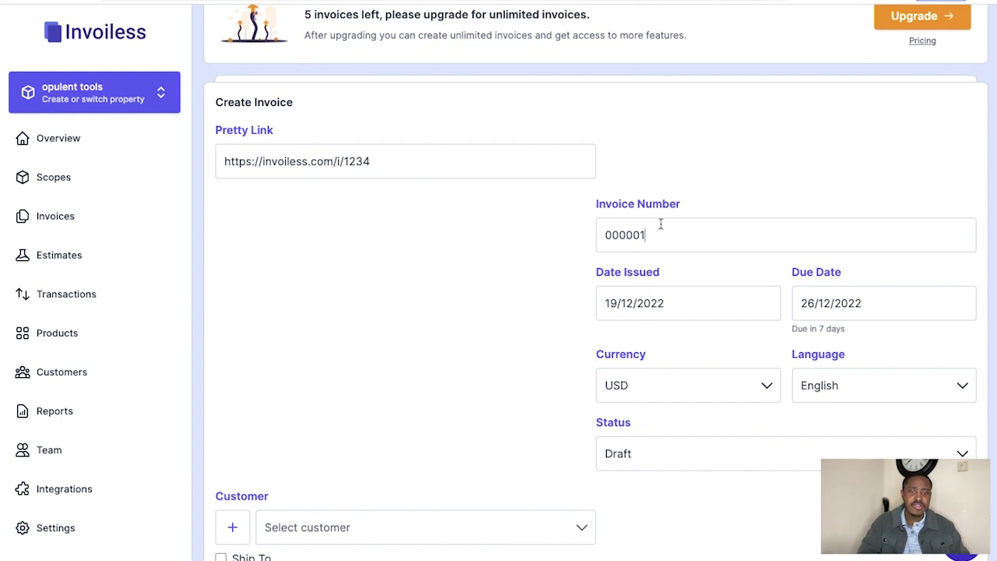
Choose 19/12/2022 as the invoice's issue date and deselect 26/12/2022 as its due date
scroll(693, 208, "down", 3)
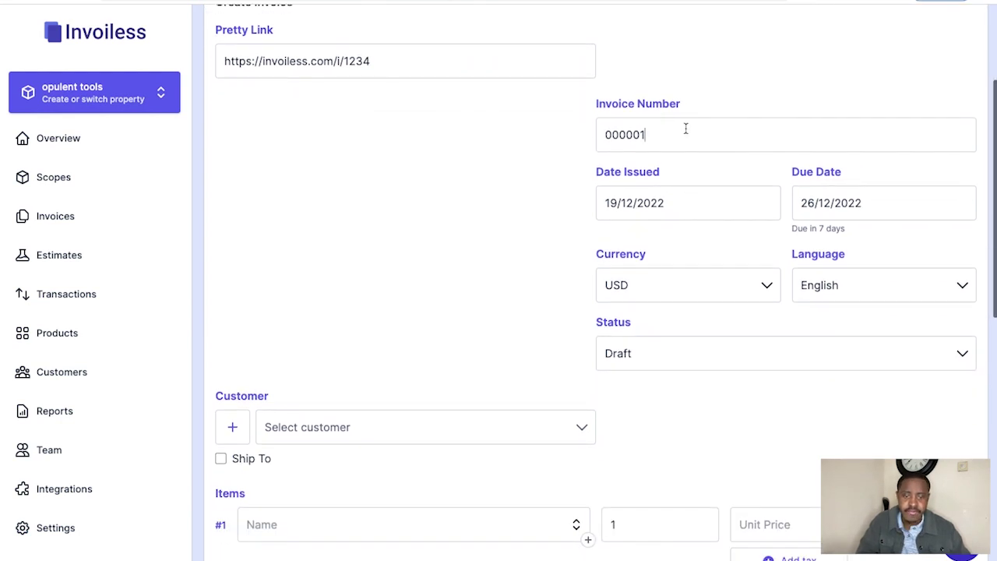
left_click(675, 194)
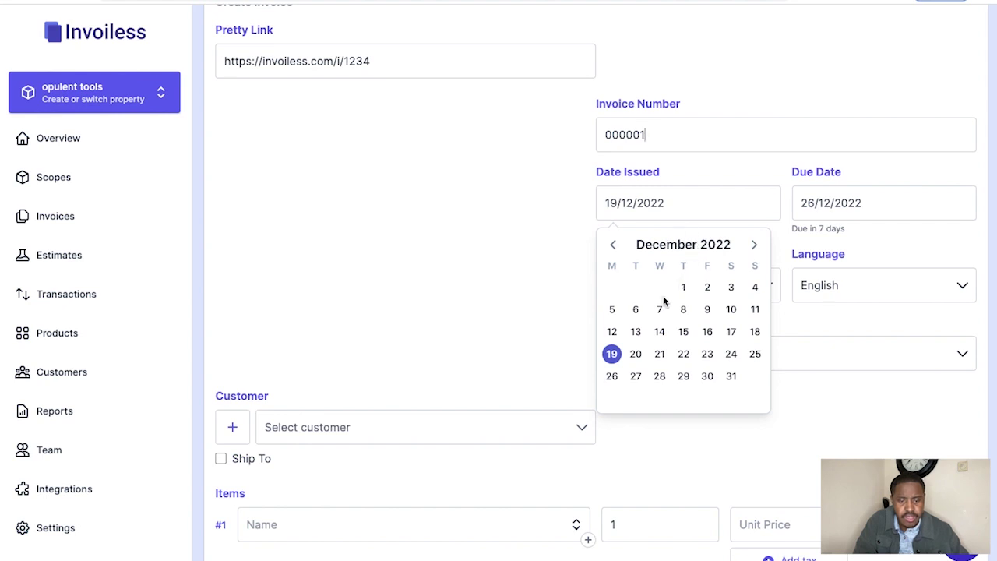
left_click(613, 354)
left_click(817, 203)
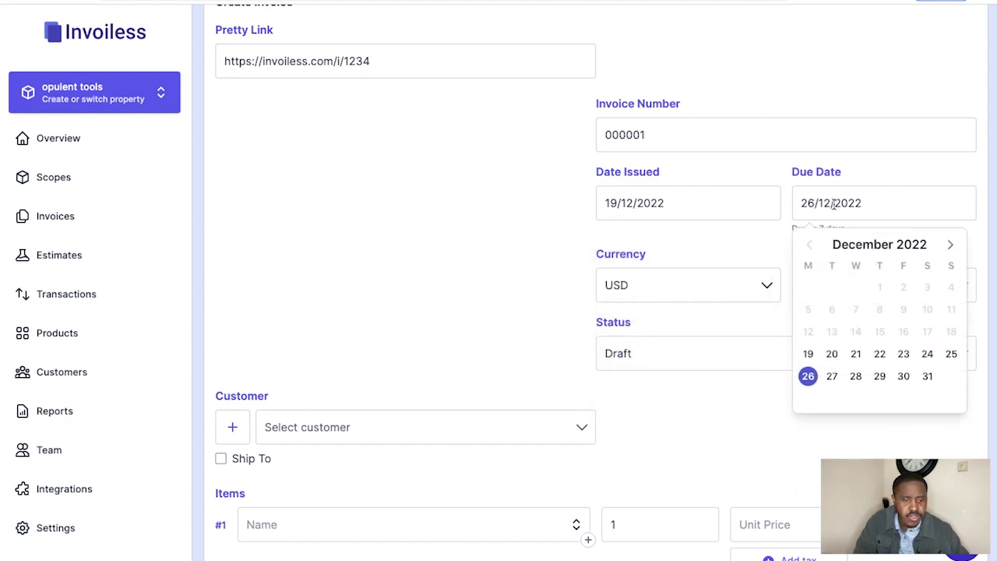
left_click(808, 375)
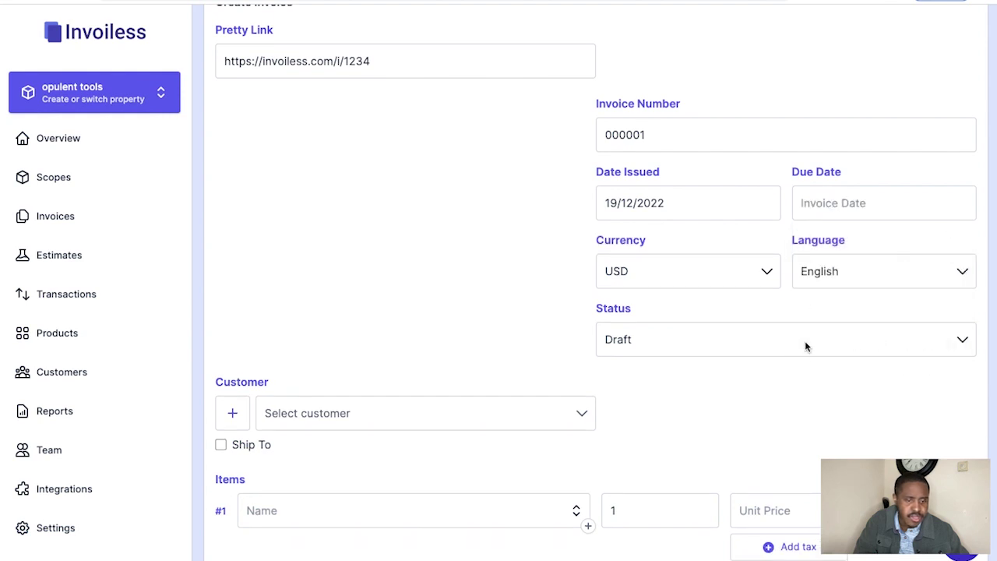
left_click(771, 215)
left_click(788, 296)
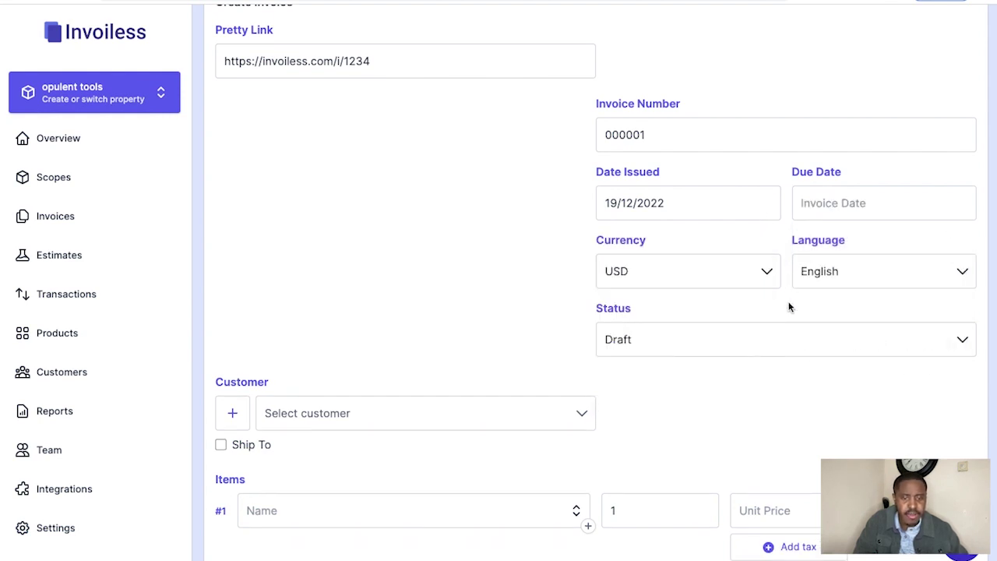
Set the invoice currency to GBP
left_click(770, 278)
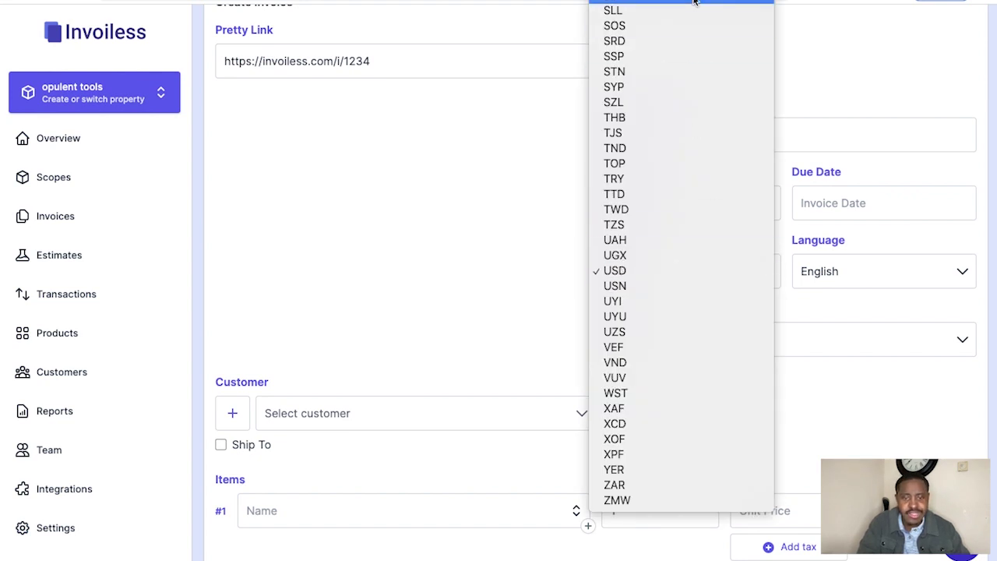
mouse_move(693, 1)
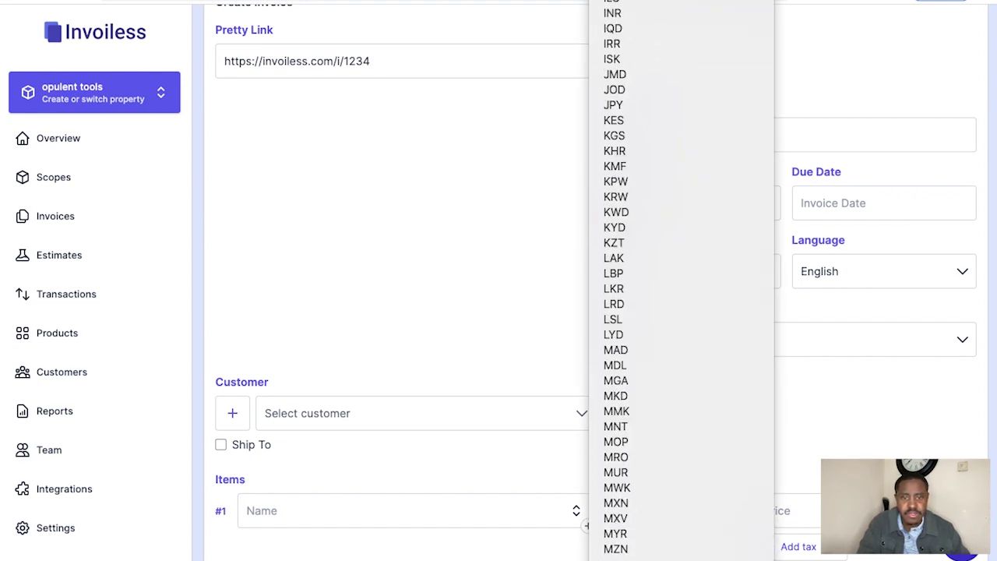
scroll(635, 347, "down", 6)
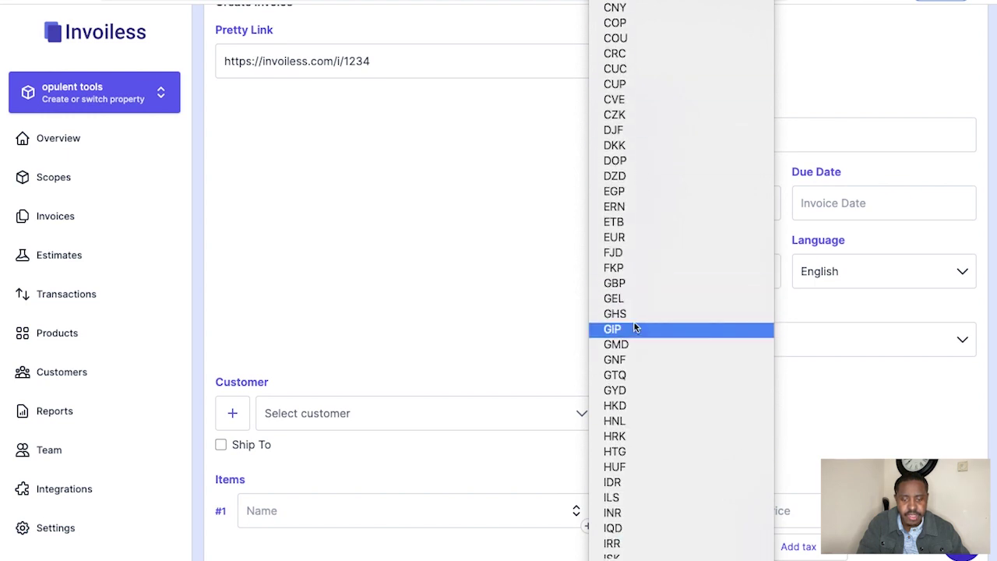
left_click(629, 284)
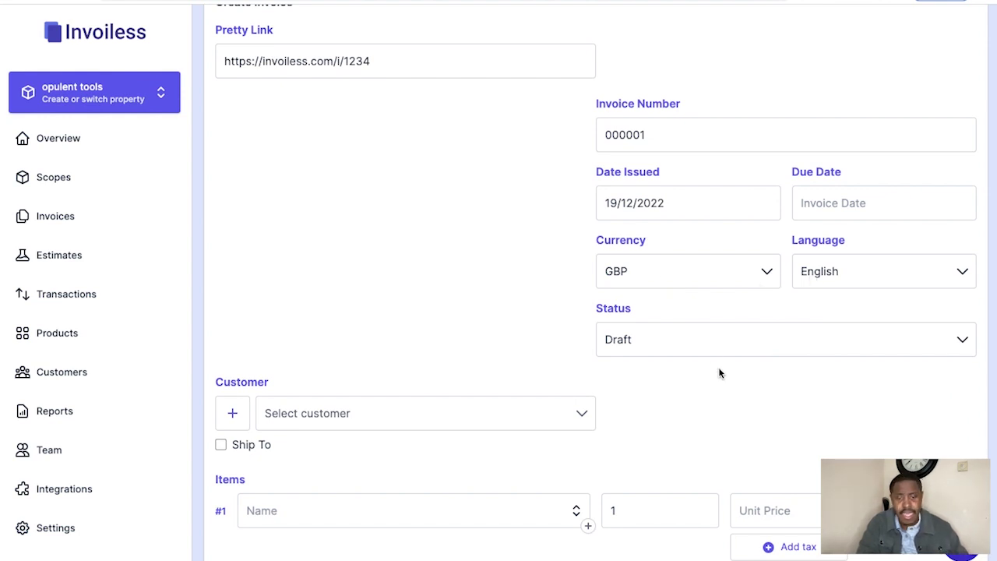
View the status options offered for the invoice and review its header details
left_click(705, 346)
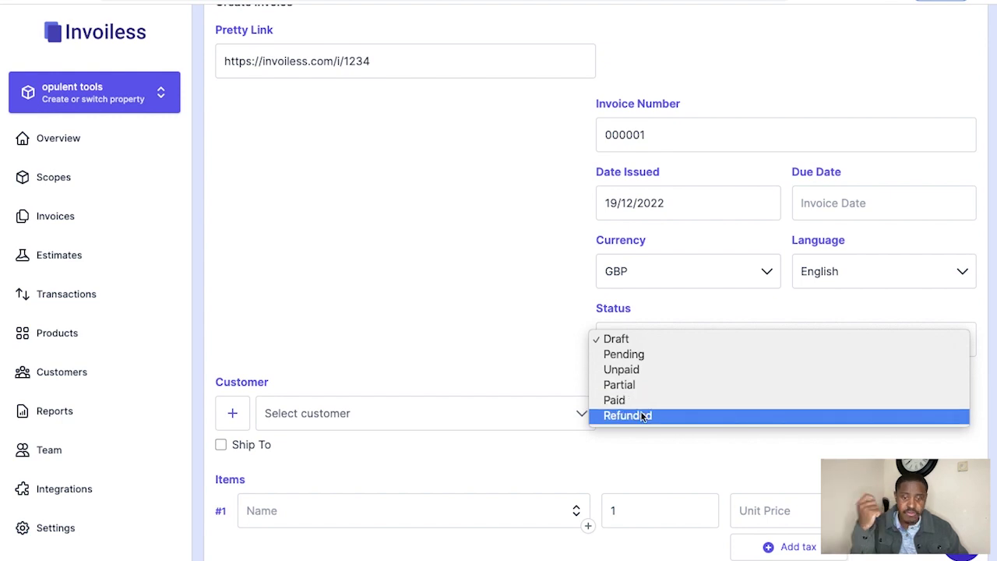
left_click(615, 438)
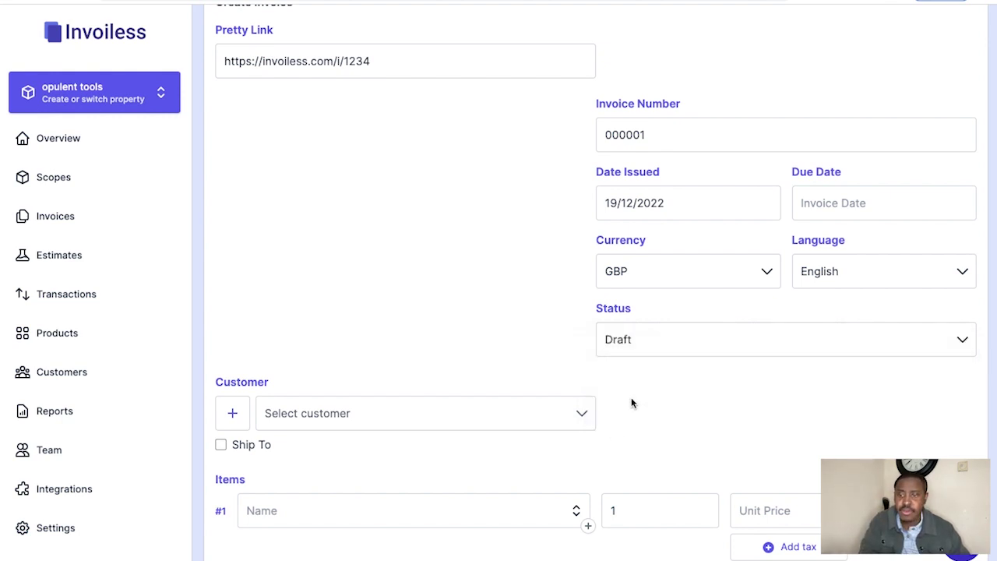
scroll(631, 399, "up", 1)
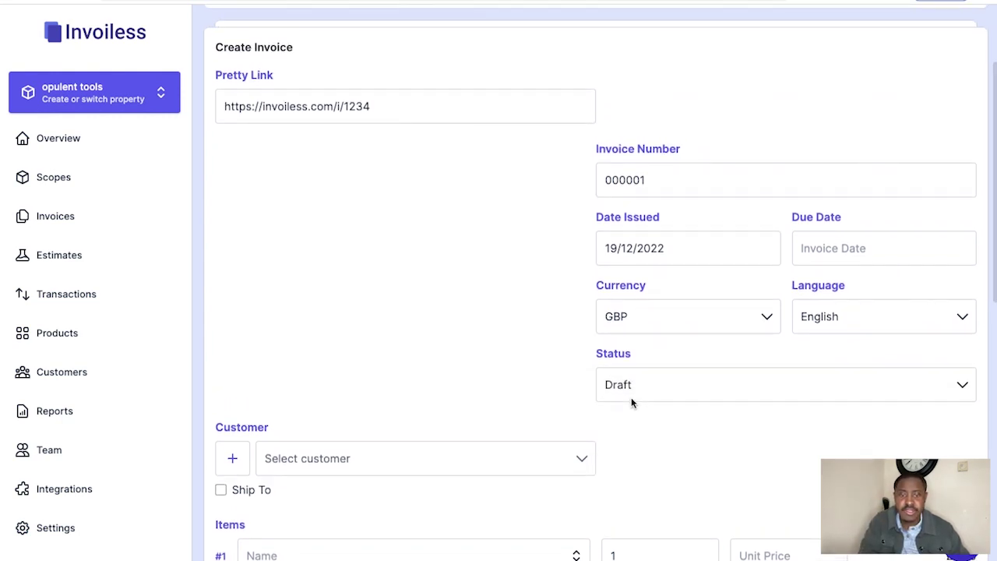
scroll(632, 399, "down", 1)
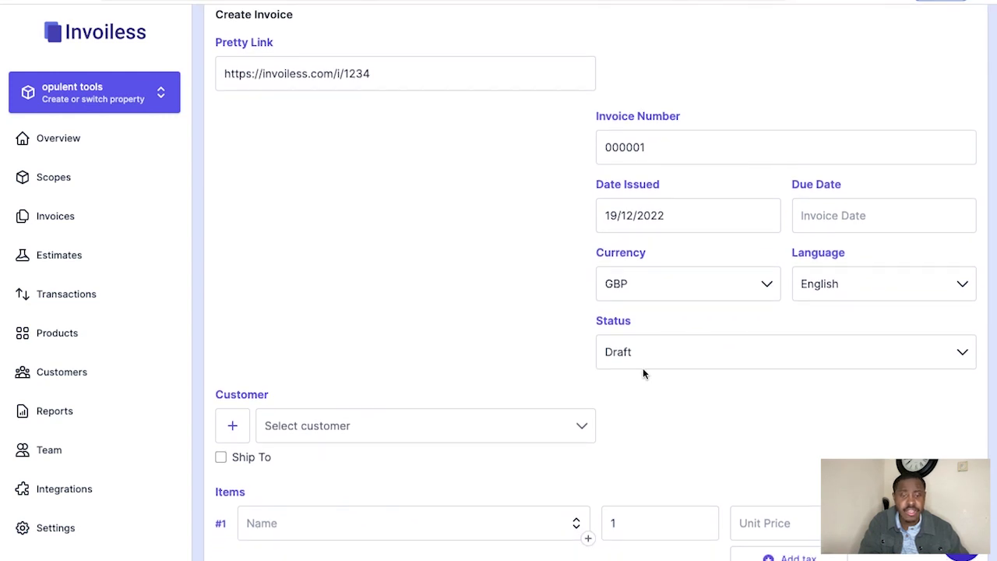
Check the invoice's customer list and inspect the new customer form with its currency choices, closing it without creating a customer
scroll(614, 399, "down", 1)
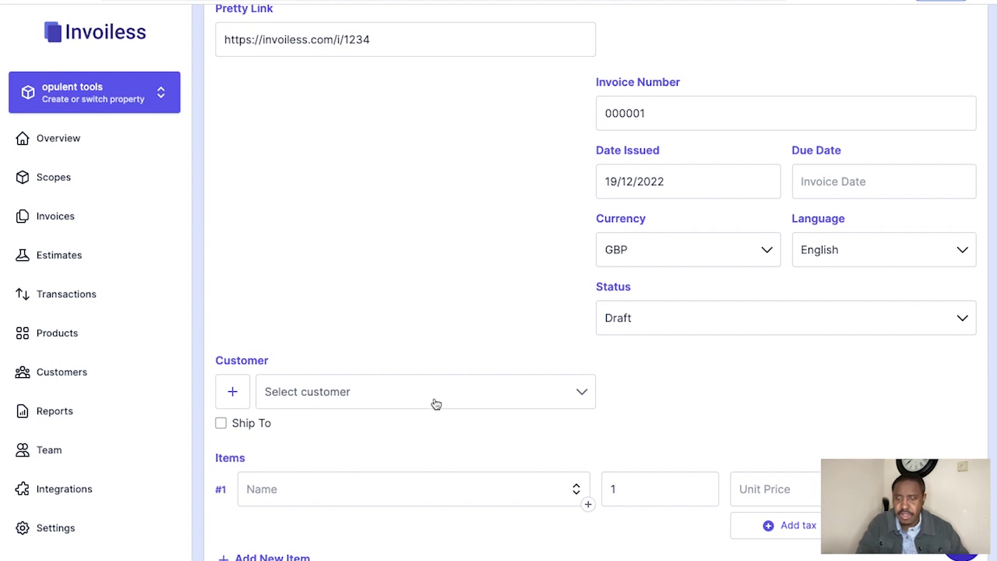
scroll(374, 405, "down", 2)
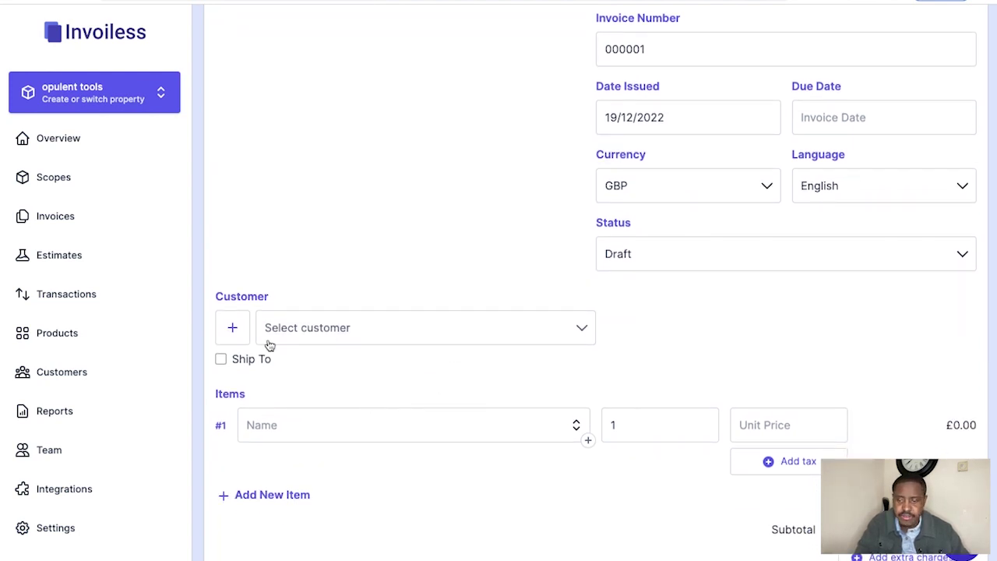
left_click(295, 330)
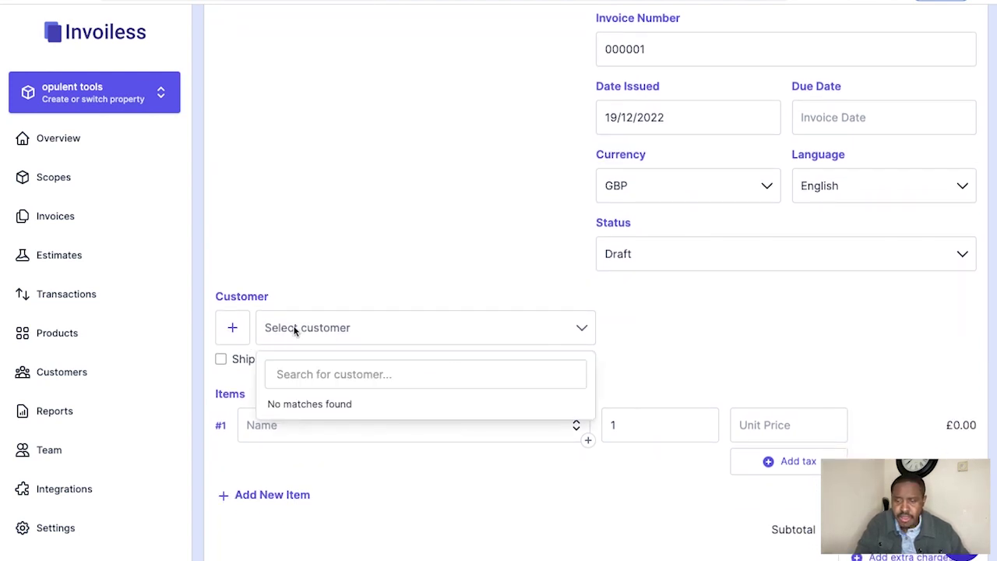
left_click(241, 330)
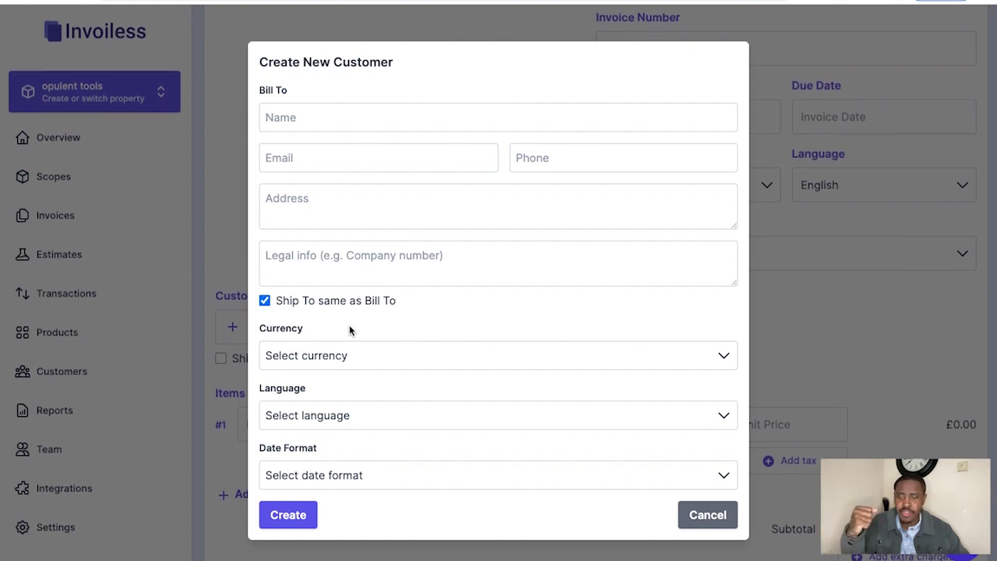
left_click(339, 356)
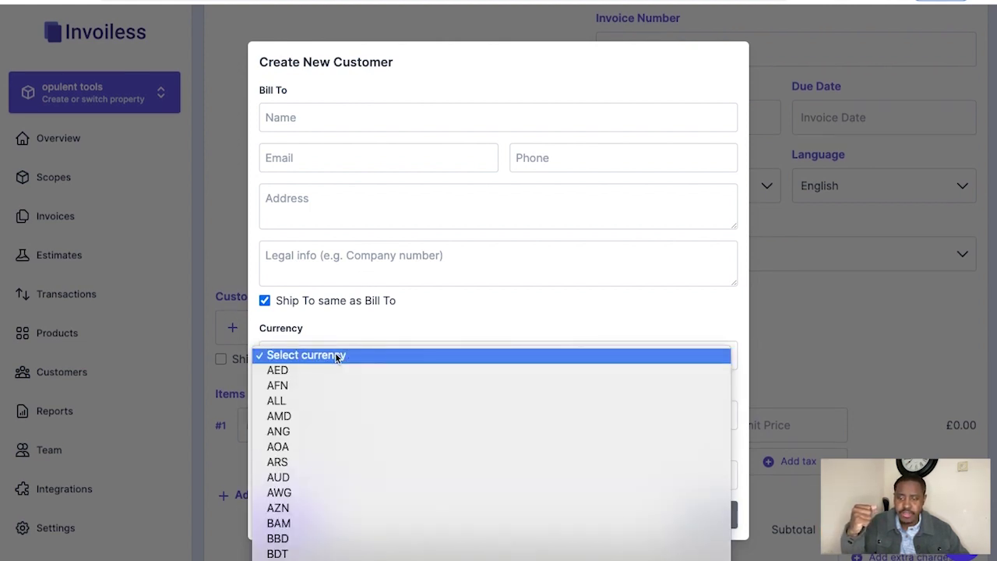
left_click(337, 357)
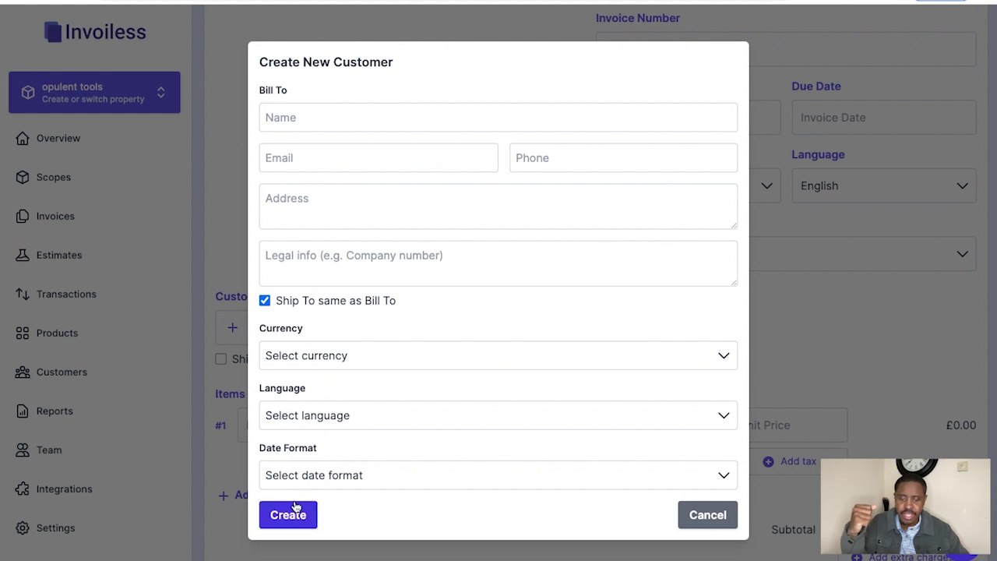
left_click(707, 516)
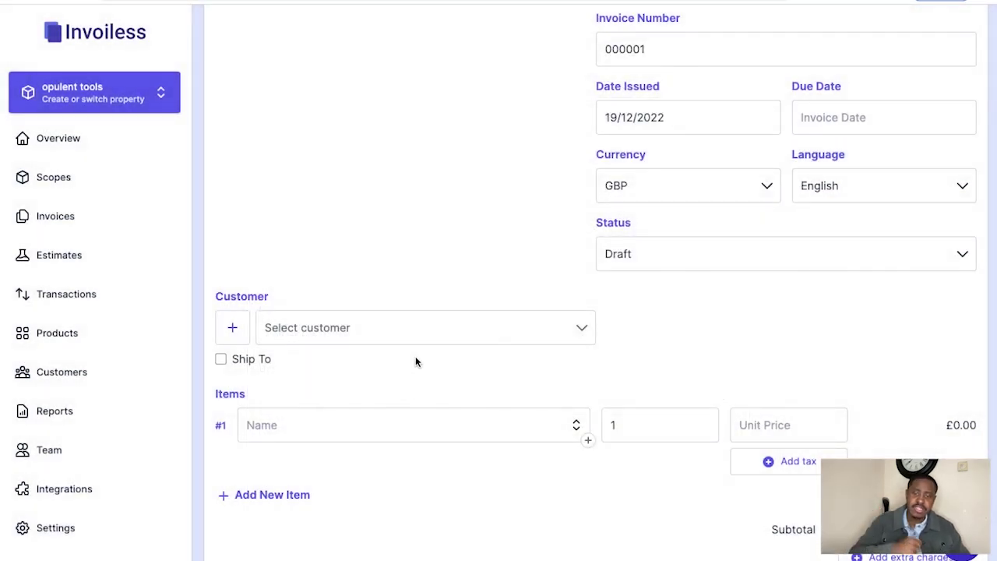
Add the saved product Tools as item #1 of the invoice
scroll(462, 395, "down", 1)
scroll(461, 394, "down", 2)
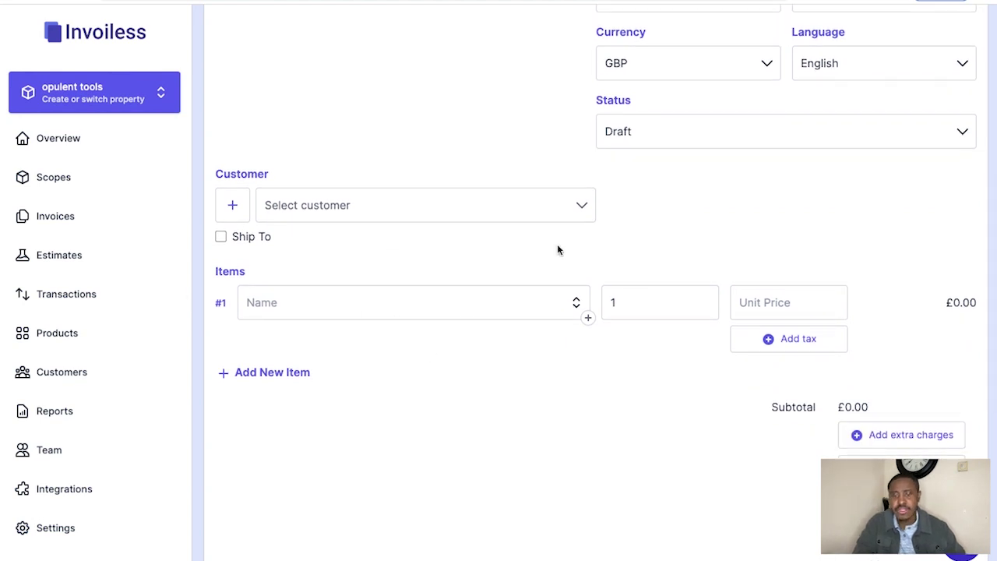
left_click(576, 303)
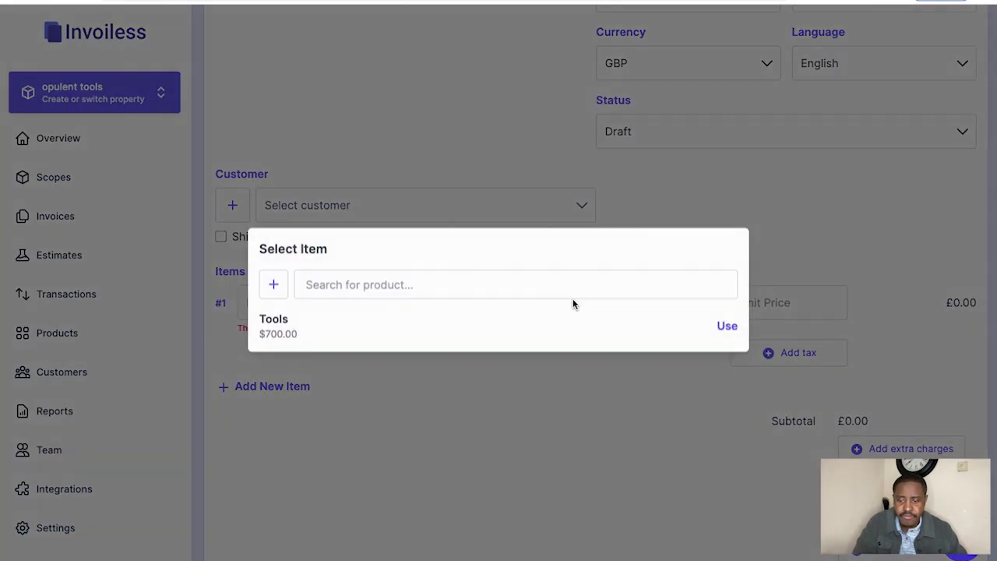
left_click(722, 329)
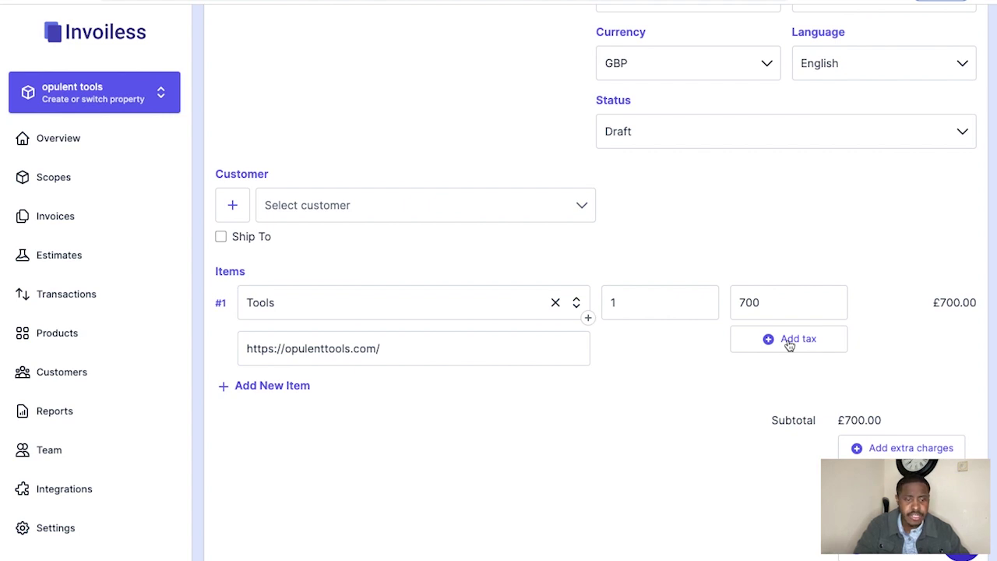
Add a discount row to the invoice totals to see its flat and percentage options, and remove it again
scroll(789, 342, "down", 1)
scroll(790, 345, "down", 1)
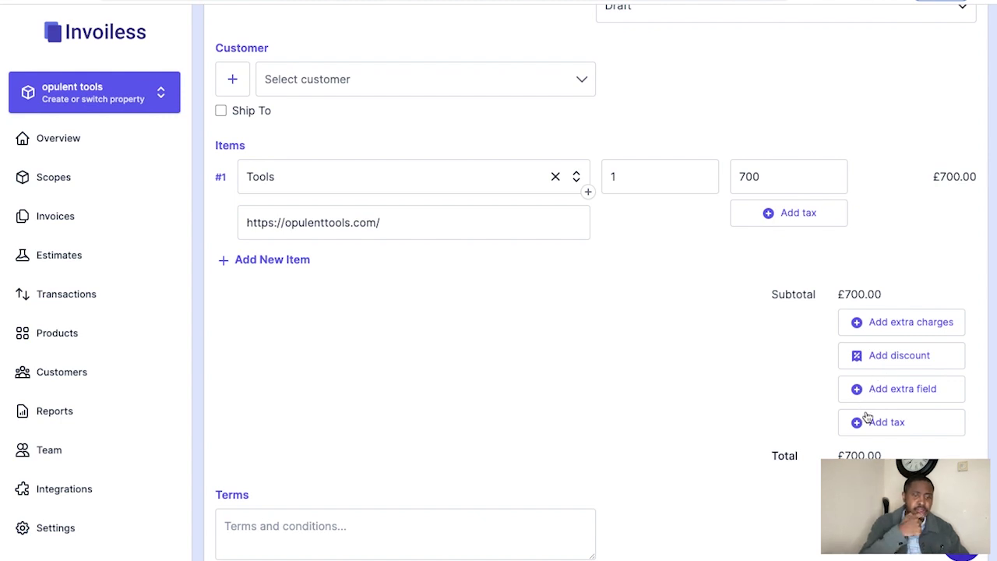
left_click(857, 358)
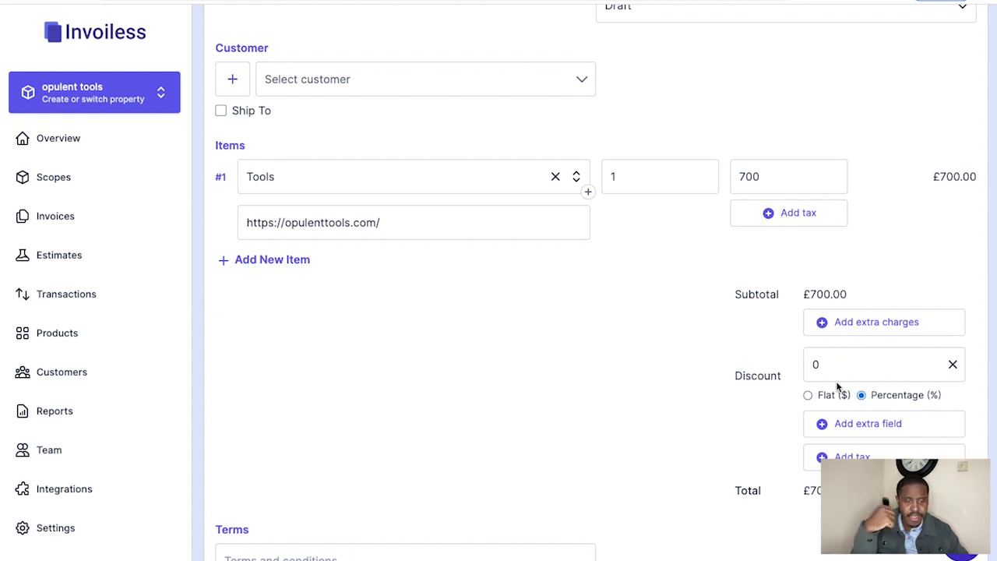
scroll(777, 360, "down", 2)
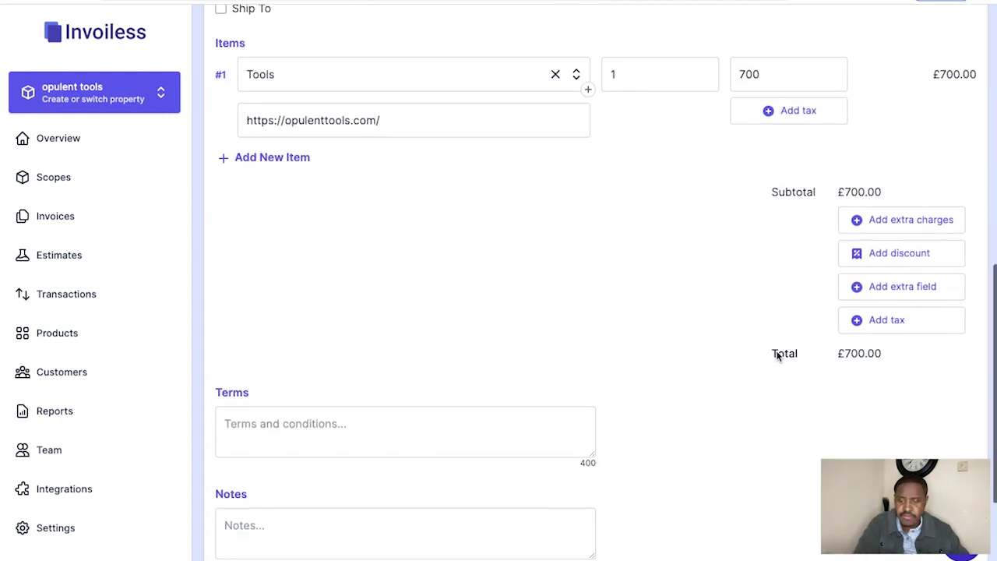
Review the invoice's terms, notes and tags fields, its status choices and the recurring option, leaving them unchanged
scroll(748, 334, "down", 1)
scroll(458, 341, "down", 1)
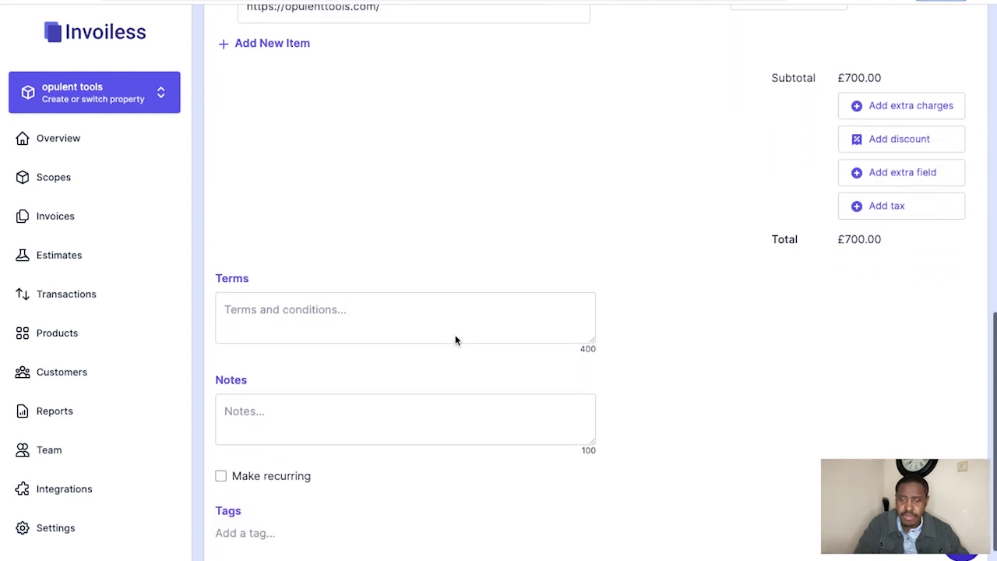
scroll(363, 263, "down", 1)
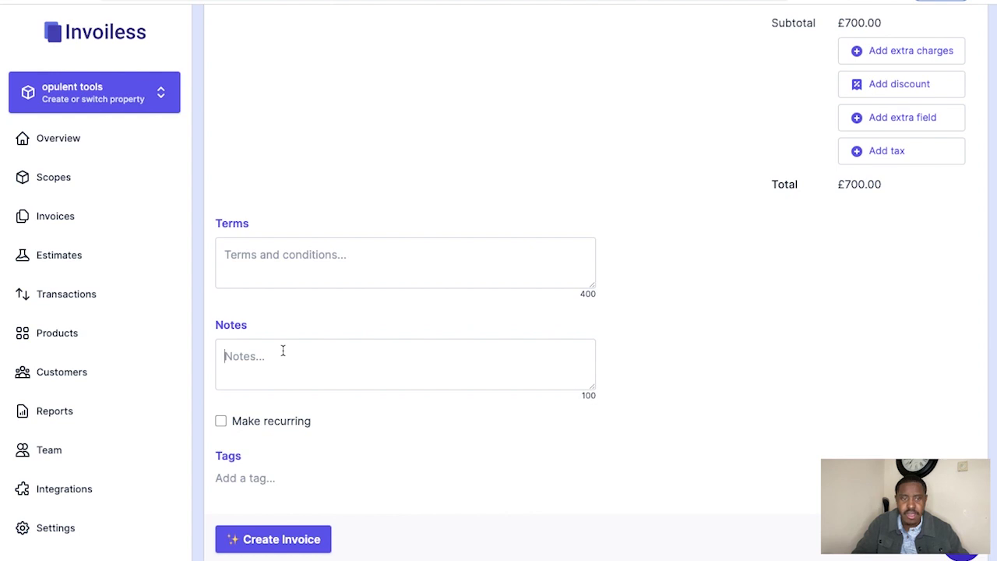
scroll(304, 305, "up", 6)
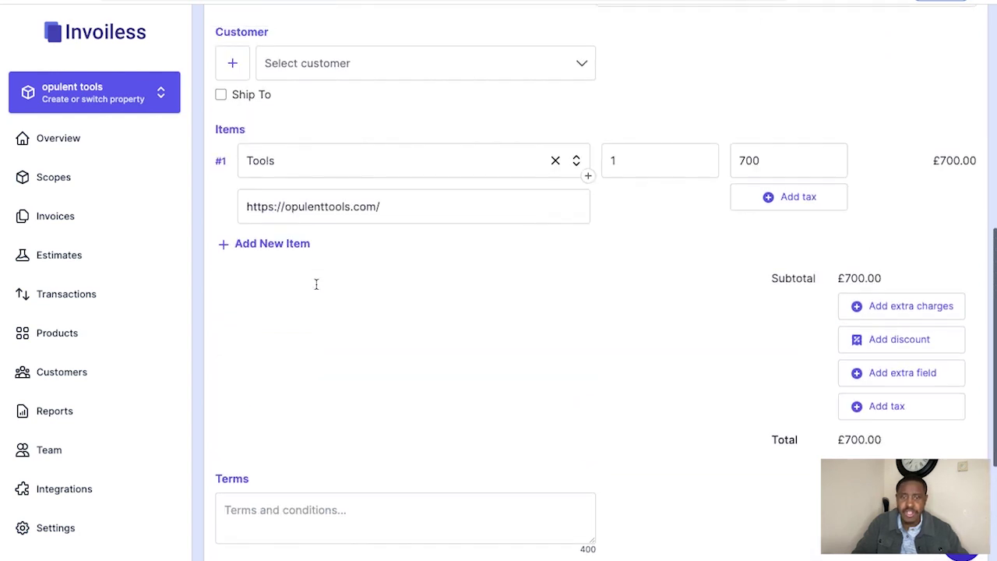
left_click(646, 199)
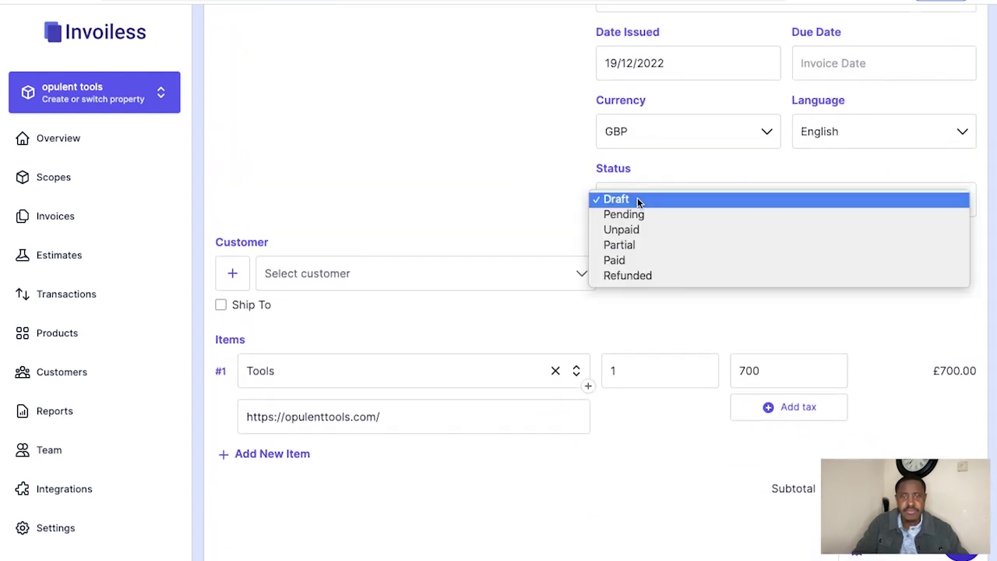
left_click(524, 180)
scroll(527, 236, "down", 6)
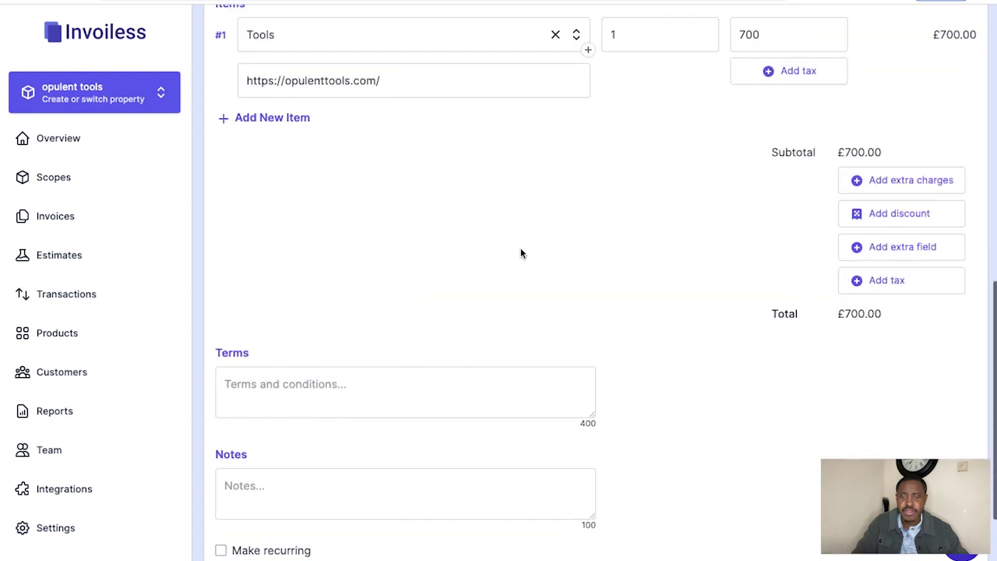
scroll(319, 378, "down", 1)
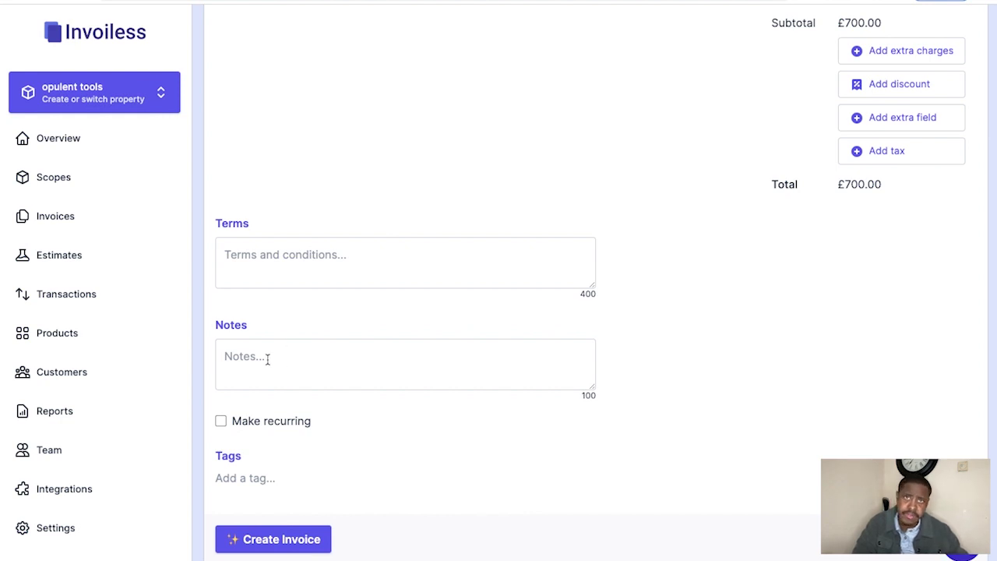
left_click(221, 422)
left_click(233, 441)
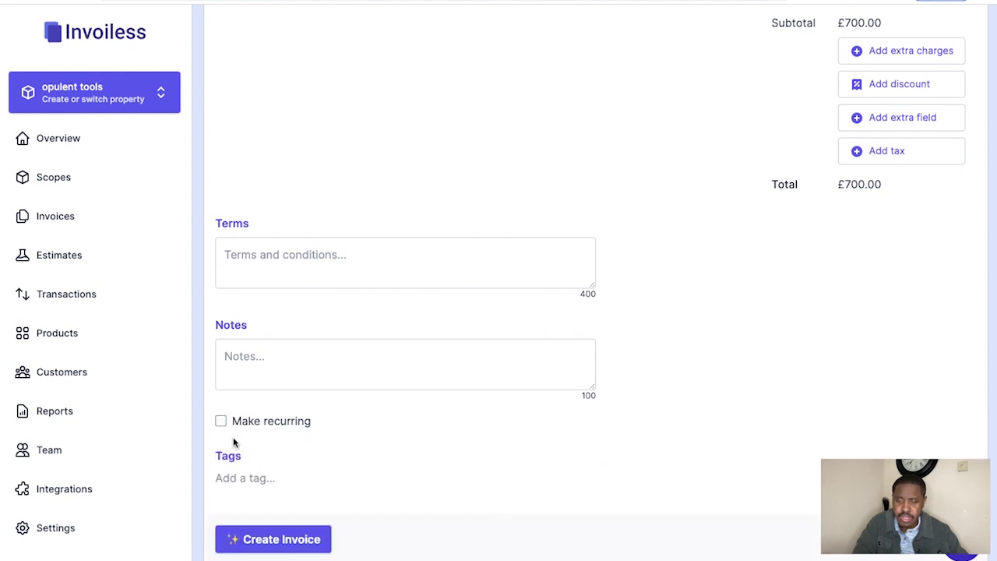
Create the invoice and open its shareable page to check the finished document, returning to the dashboard
left_click(259, 538)
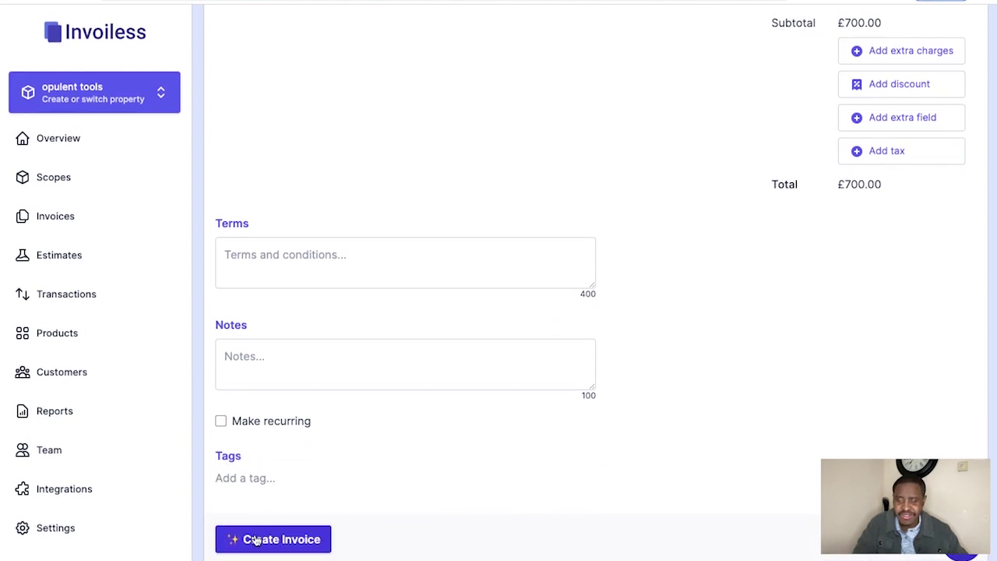
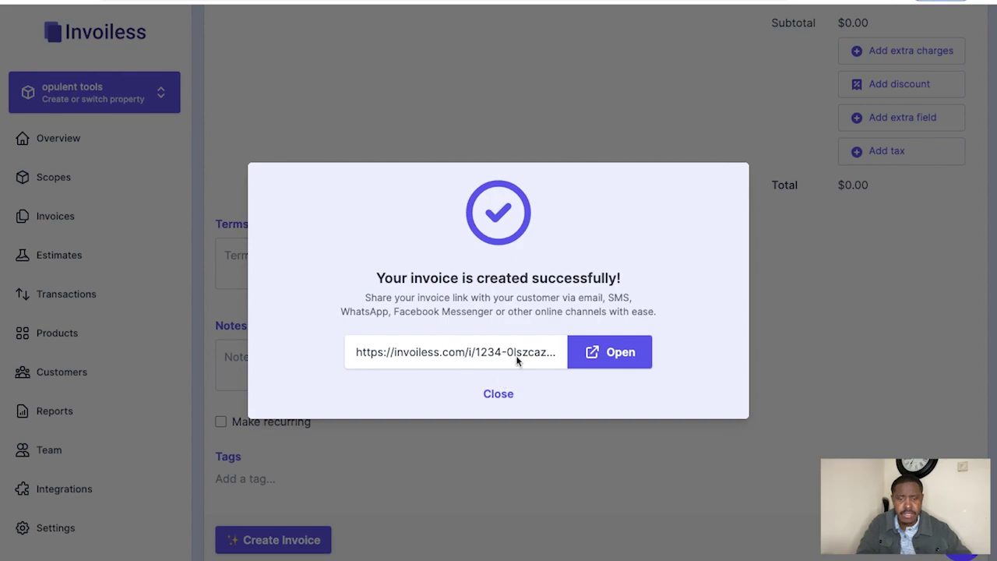
left_click(586, 351)
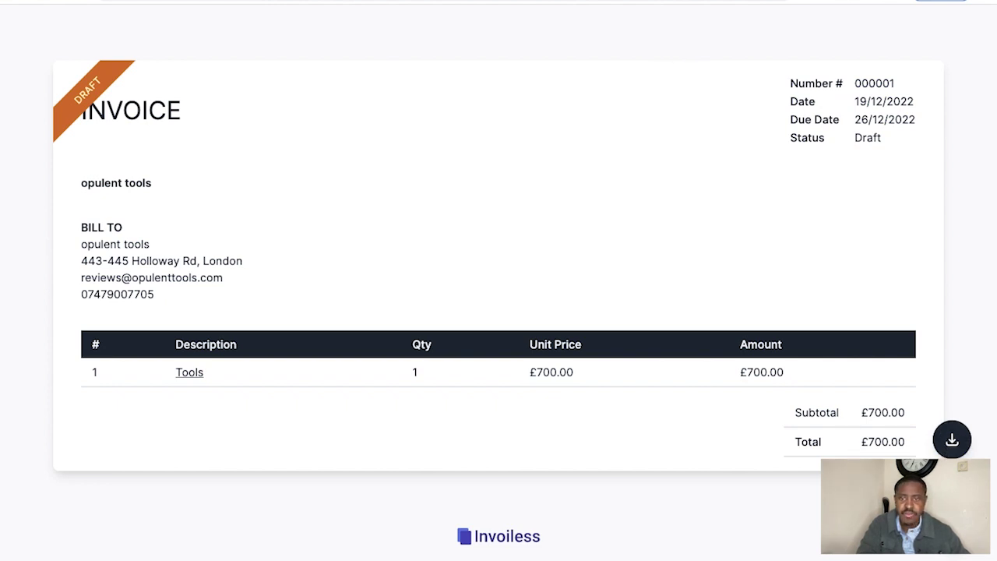
left_click(499, 3)
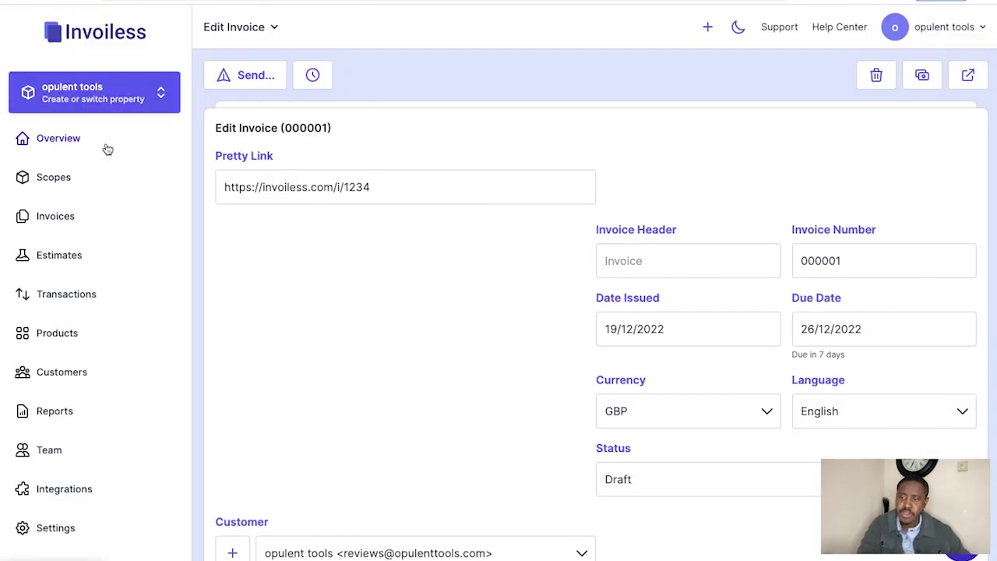
Look through the Scopes, Invoices and Estimates sections of the dashboard
left_click(69, 181)
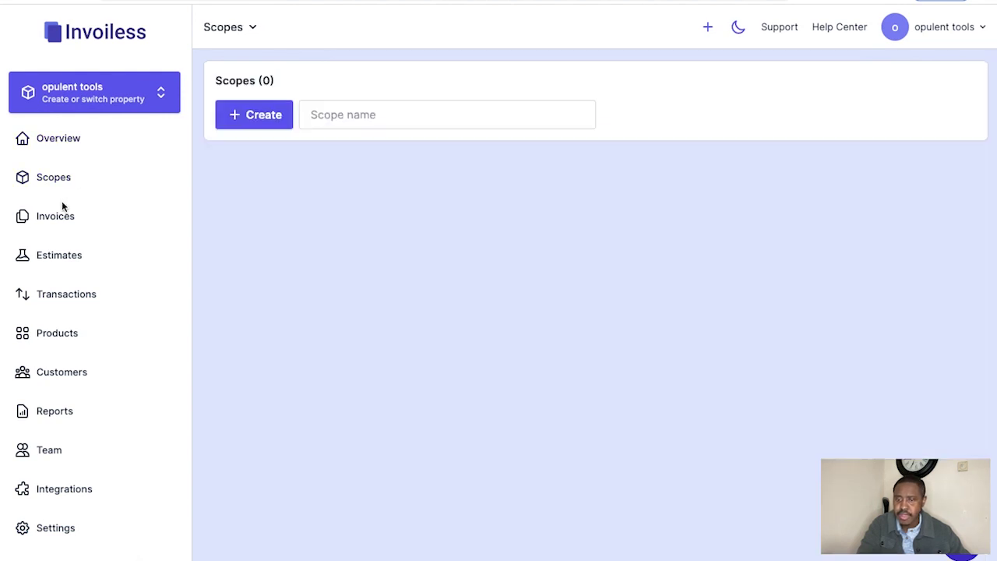
left_click(62, 216)
left_click(59, 254)
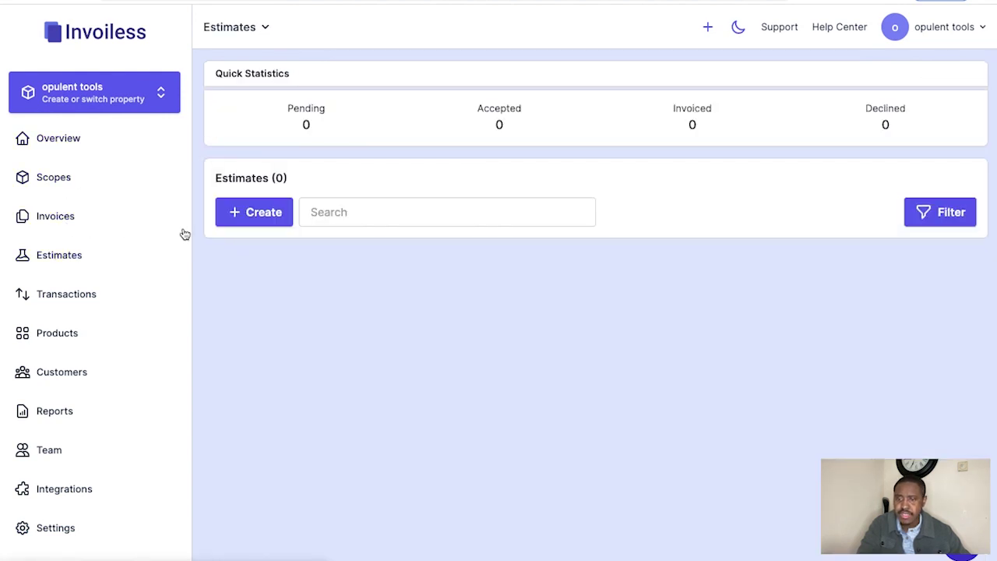
Open a new estimate and examine its form, from link, dates and currency to customer, items, totals and terms
left_click(265, 222)
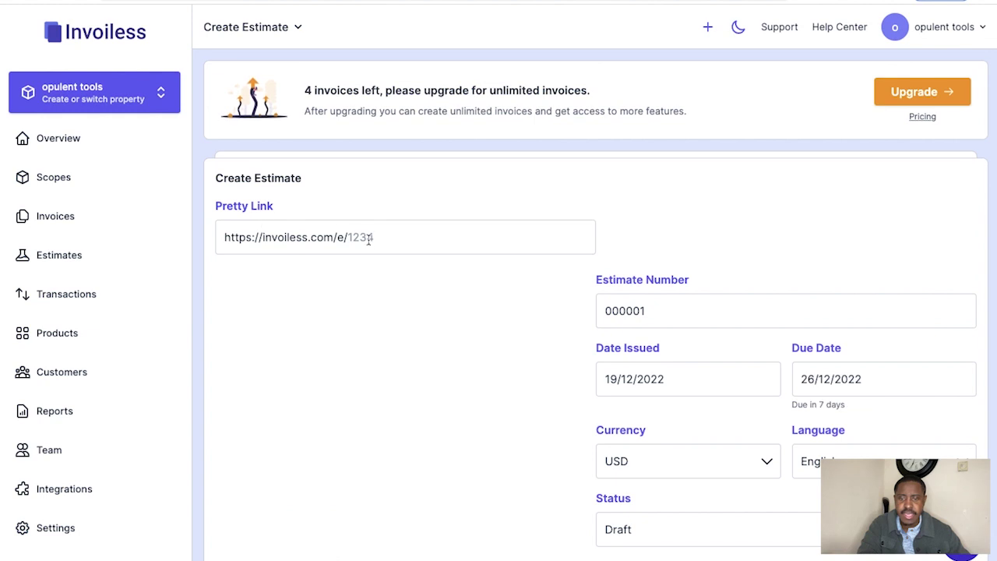
scroll(472, 343, "down", 5)
scroll(473, 344, "up", 4)
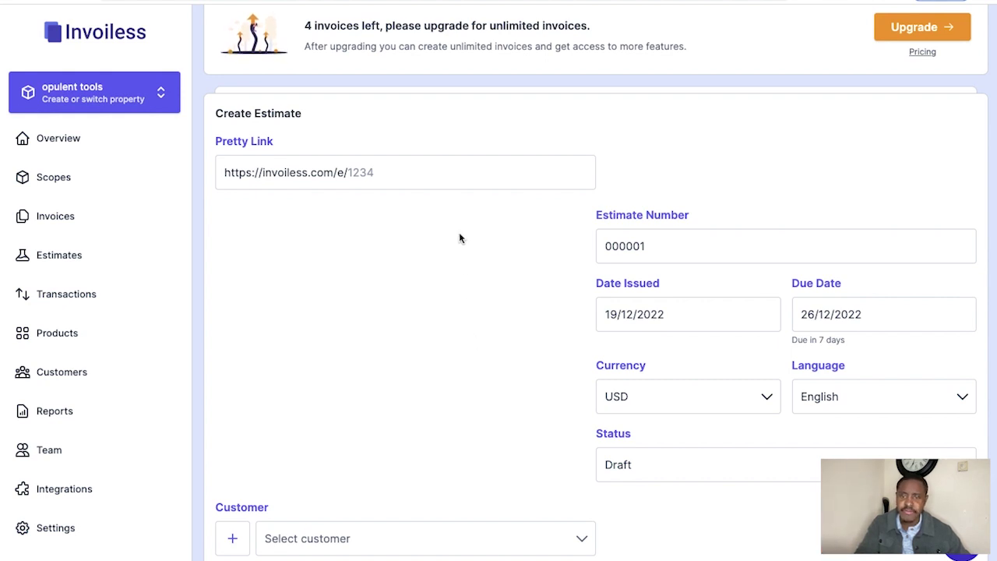
scroll(506, 204, "down", 7)
scroll(506, 207, "down", 2)
scroll(506, 208, "up", 1)
scroll(507, 207, "down", 3)
scroll(506, 208, "up", 10)
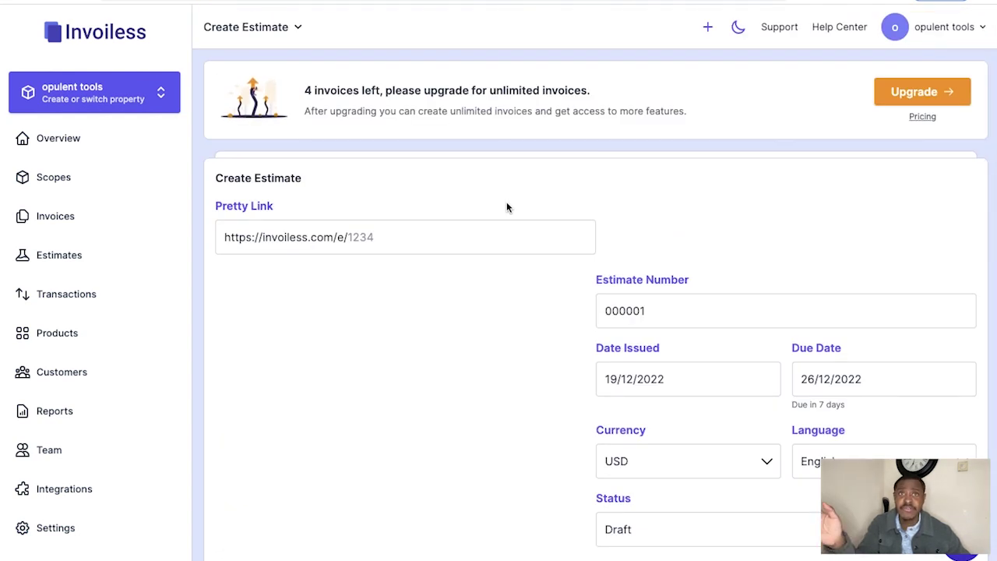
scroll(475, 216, "down", 1)
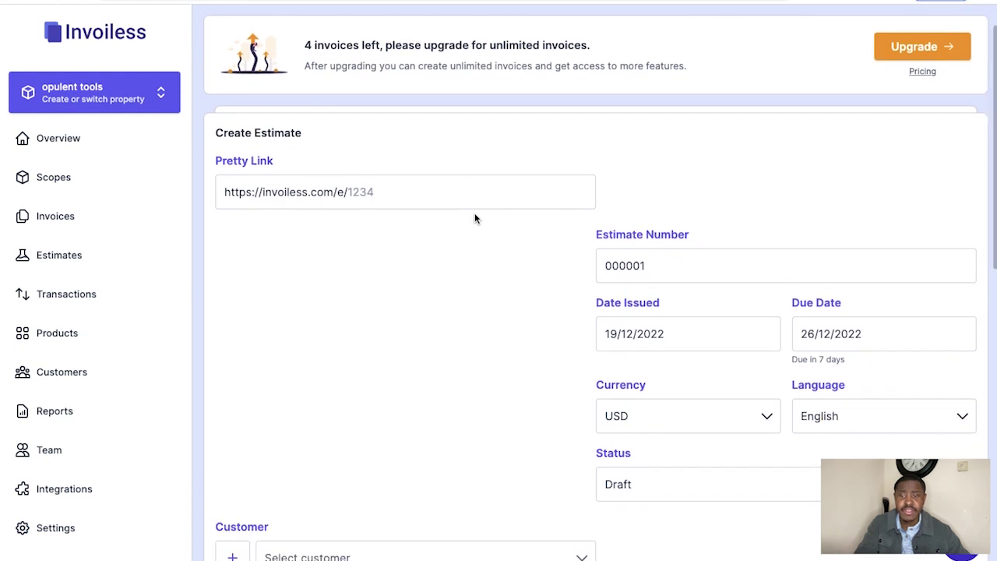
scroll(450, 317, "down", 3)
scroll(491, 273, "down", 6)
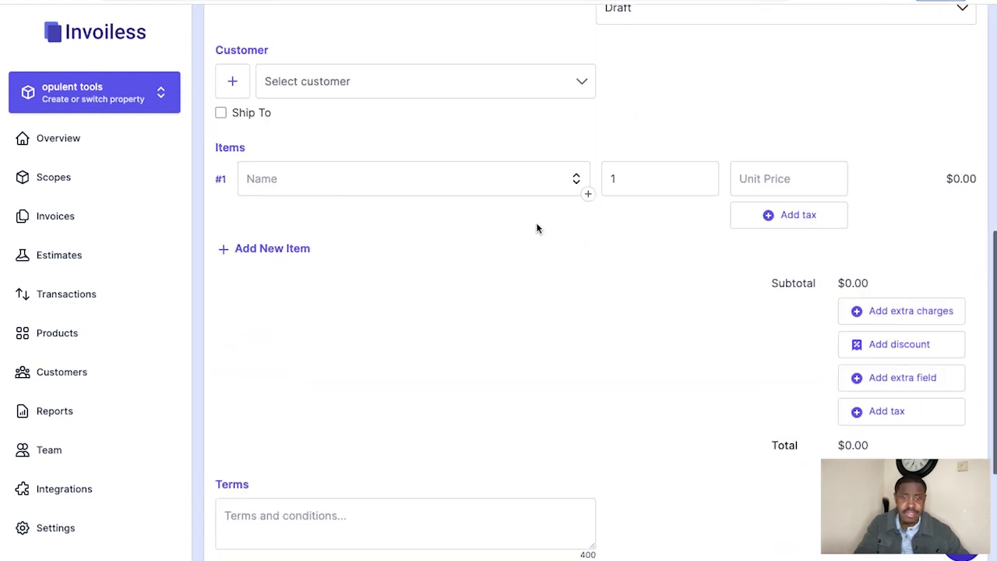
View the Transactions section and inspect the new item form under Products, cancelling it without creating an item
left_click(112, 295)
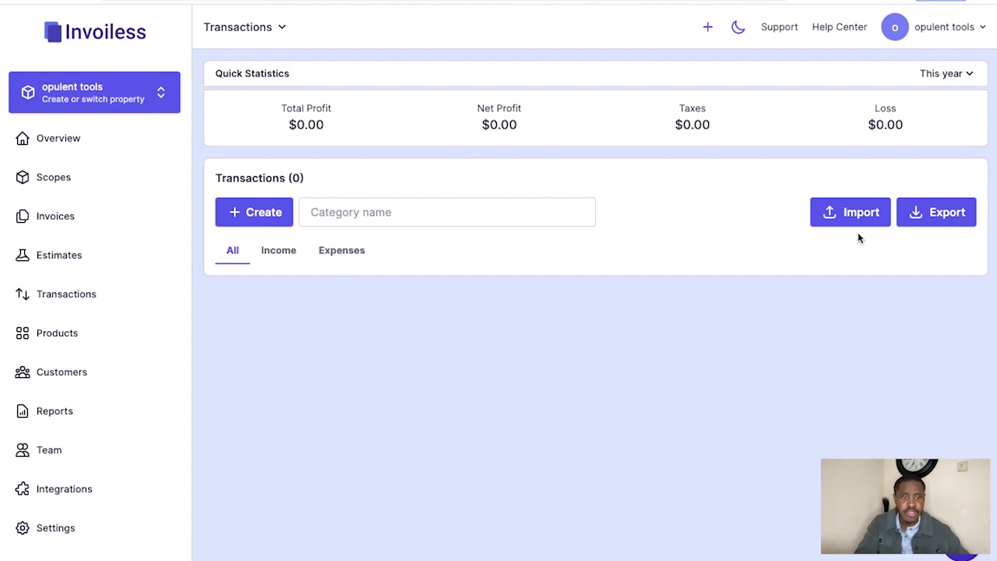
left_click(80, 336)
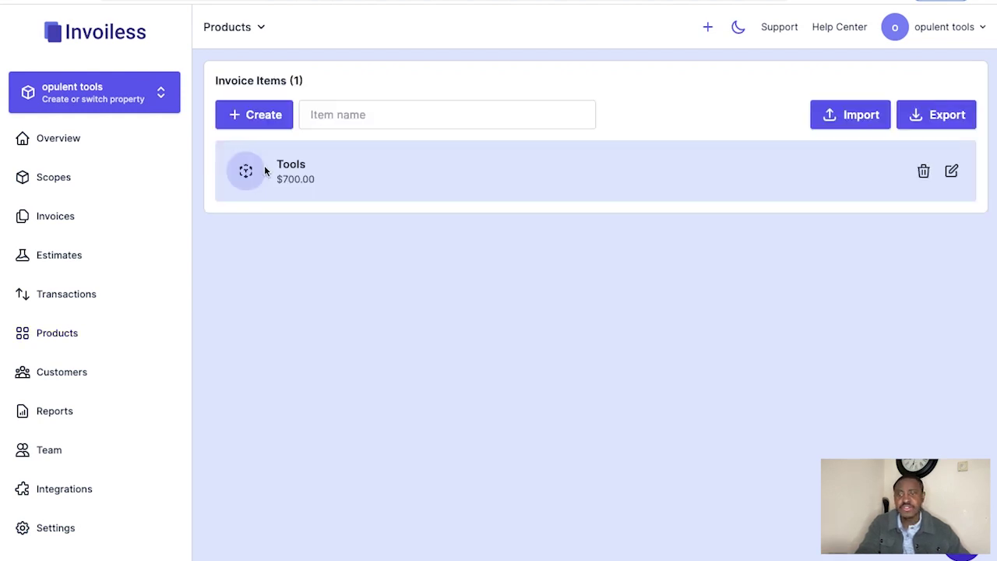
left_click(260, 124)
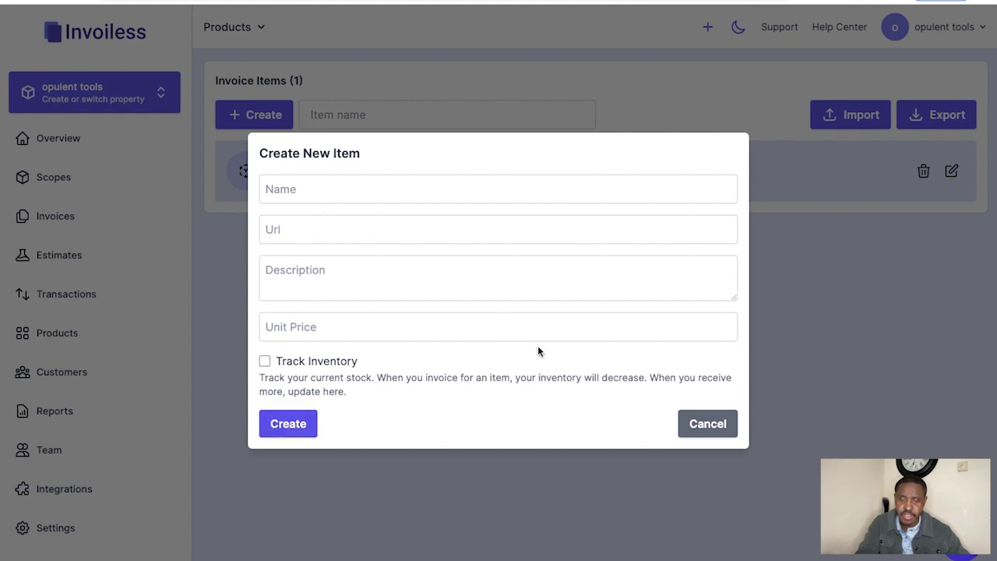
left_click(697, 428)
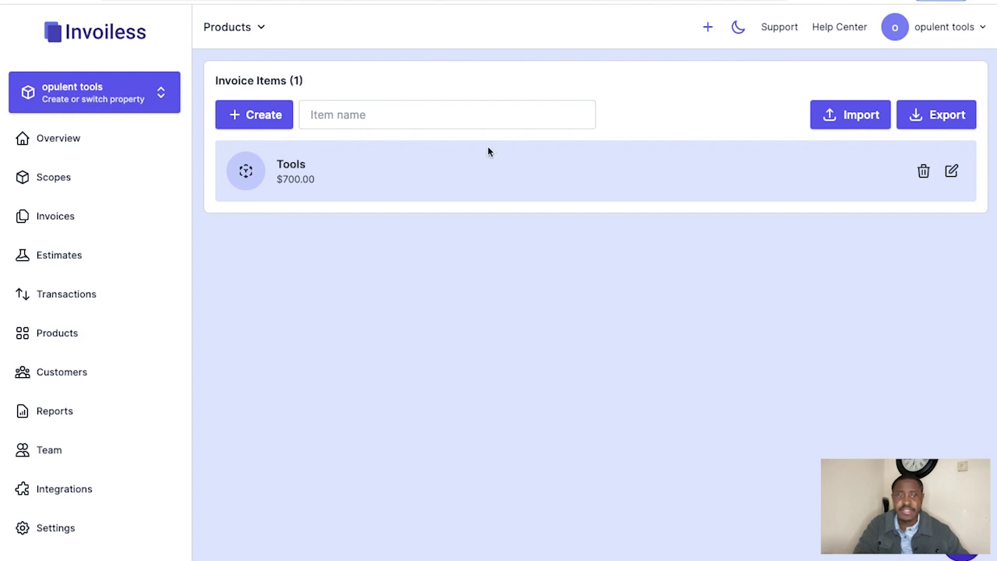
View the customer list and check the additional actions offered for the existing customer
left_click(95, 374)
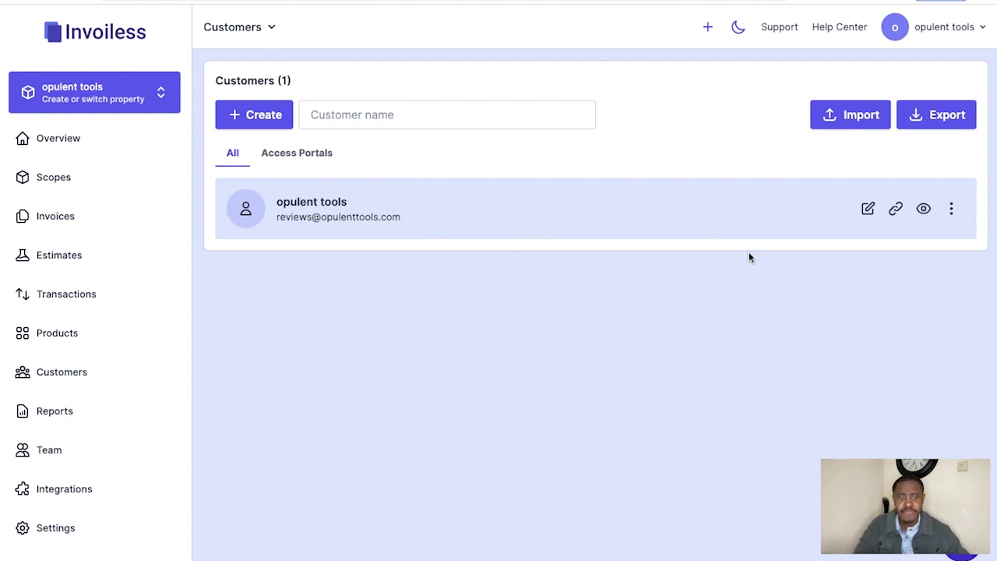
left_click(951, 208)
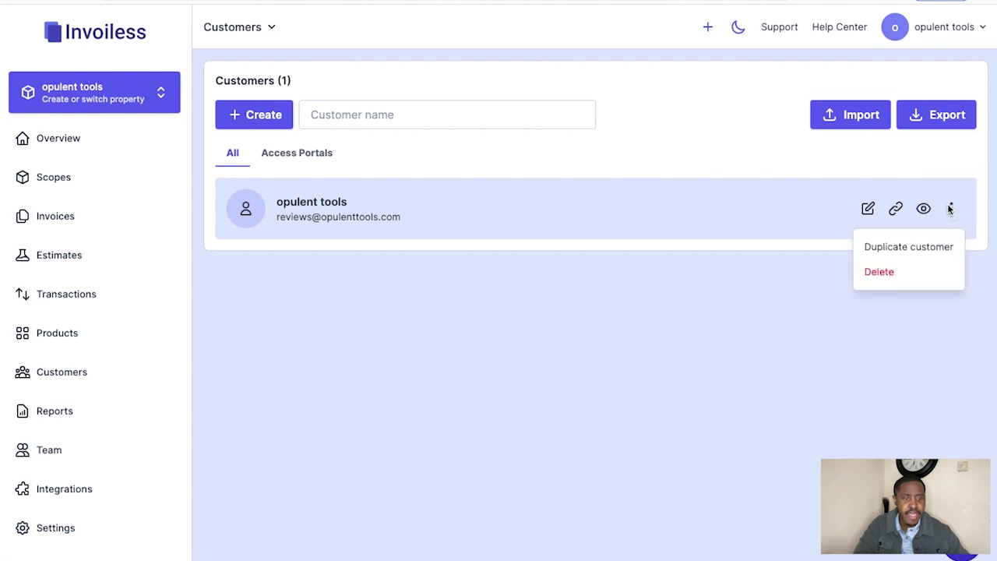
left_click(609, 304)
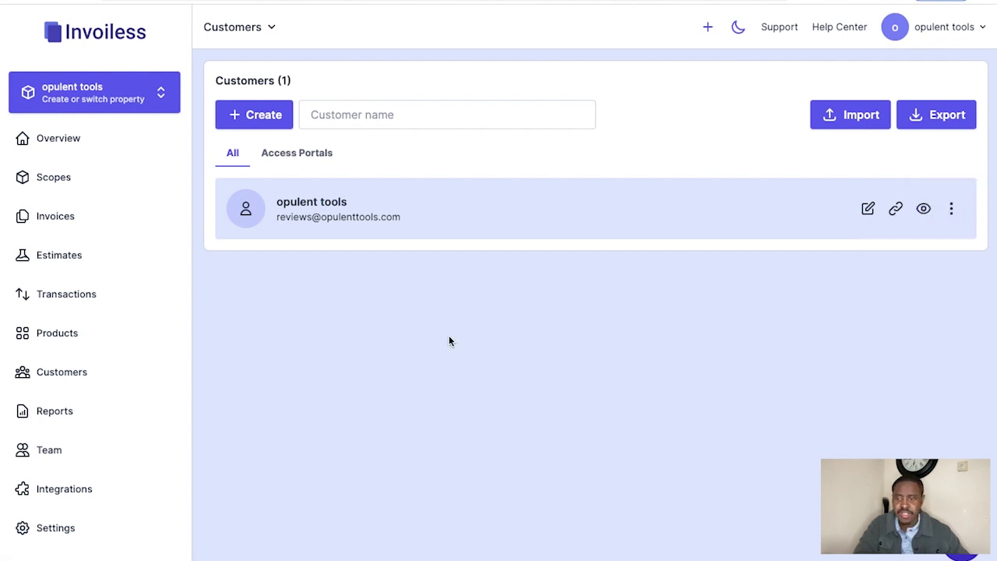
Inspect the new report form, cancel it without creating a report, and open the team members page
left_click(100, 411)
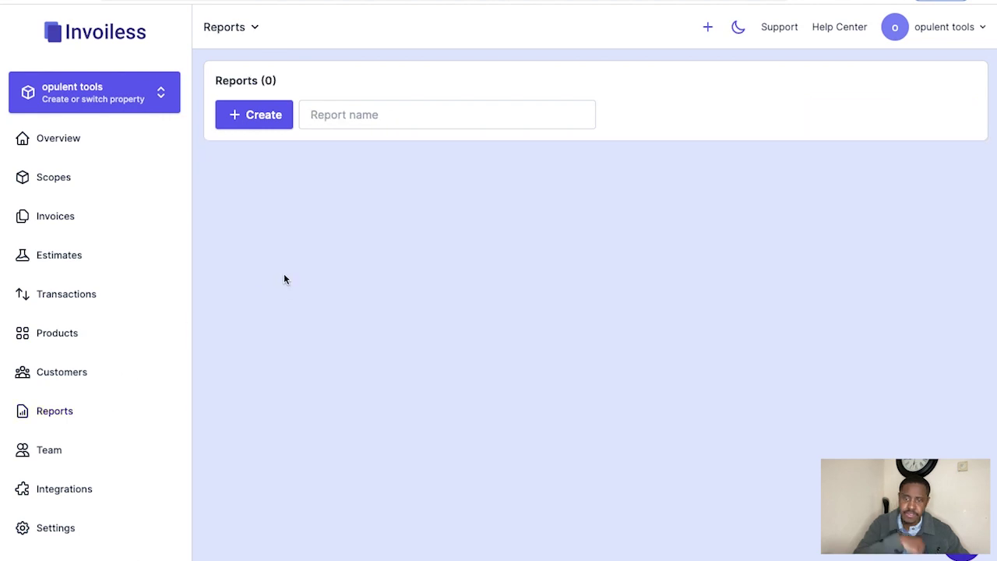
left_click(243, 131)
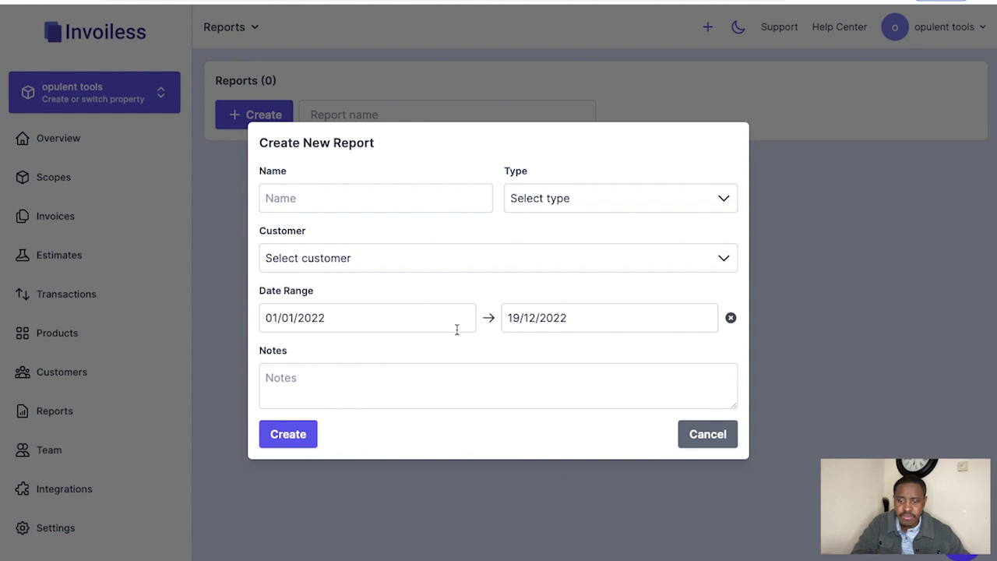
left_click(684, 440)
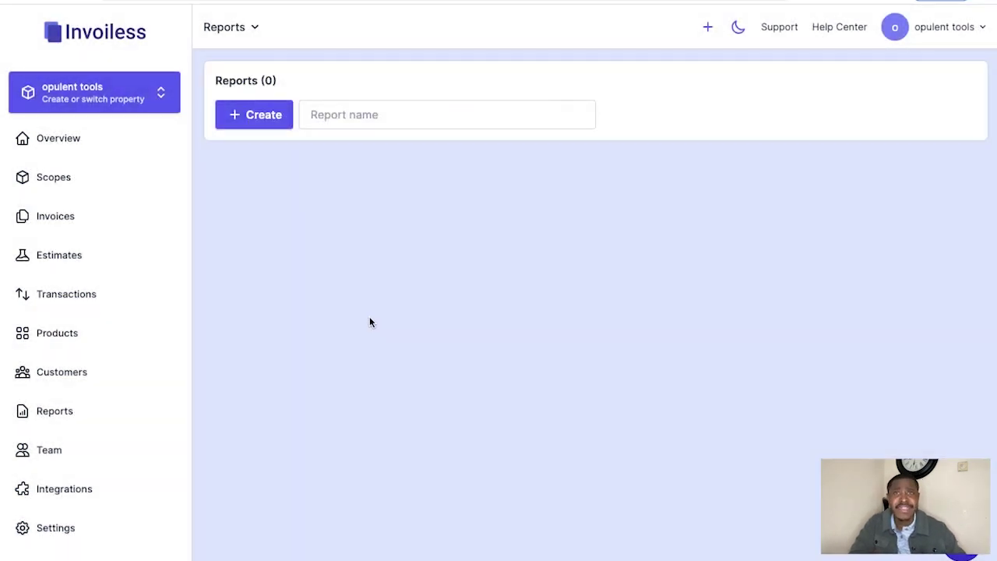
left_click(67, 449)
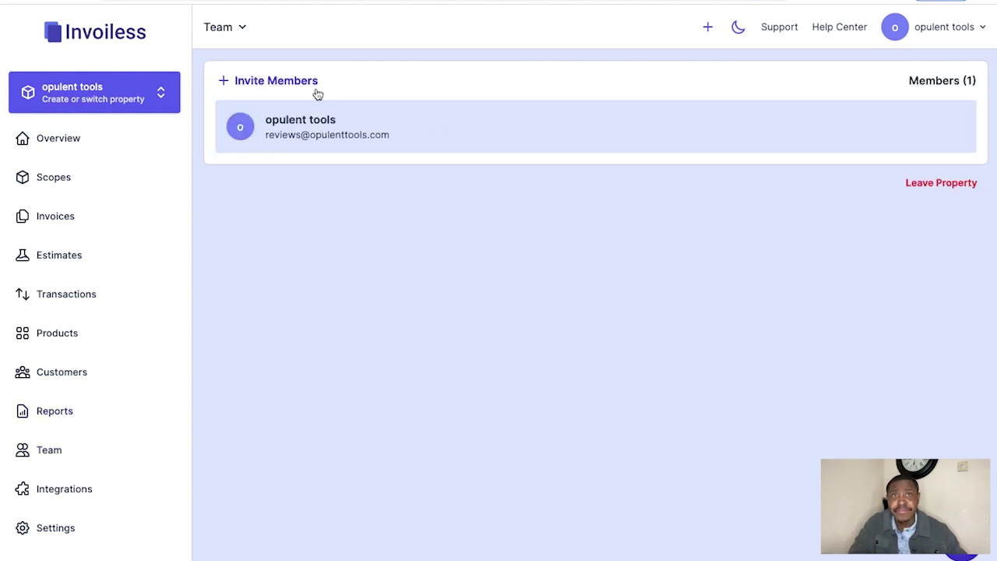
Open the integrations page and examine the API key, custom domain, custom SMTP, reply-to email and webhook sections
left_click(64, 490)
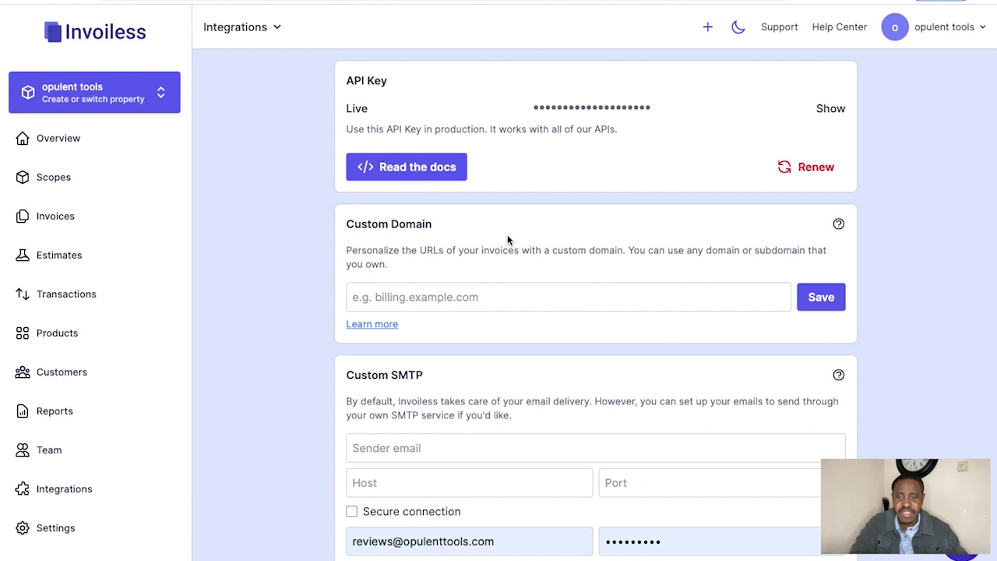
scroll(507, 240, "down", 1)
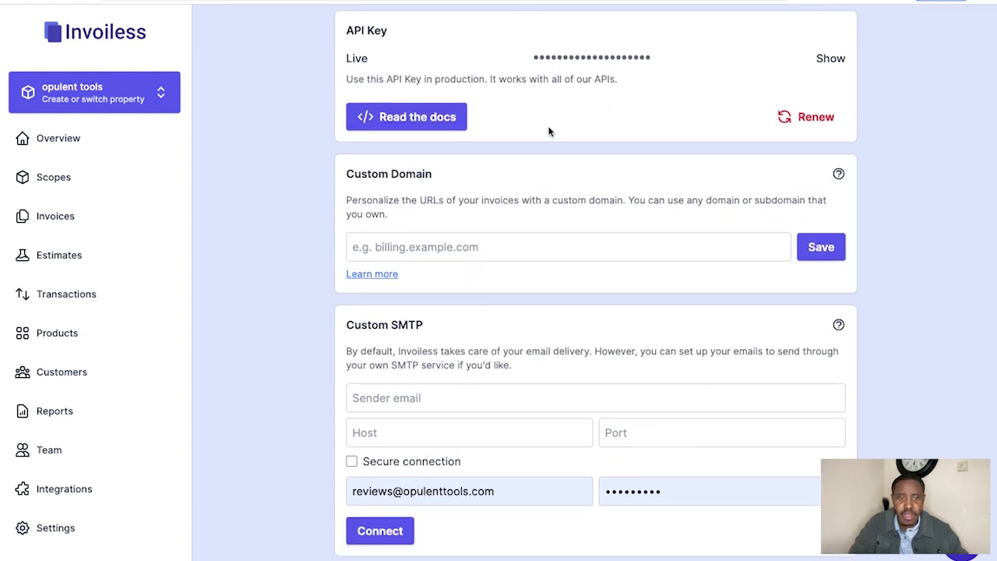
scroll(505, 140, "down", 1)
scroll(471, 129, "down", 1)
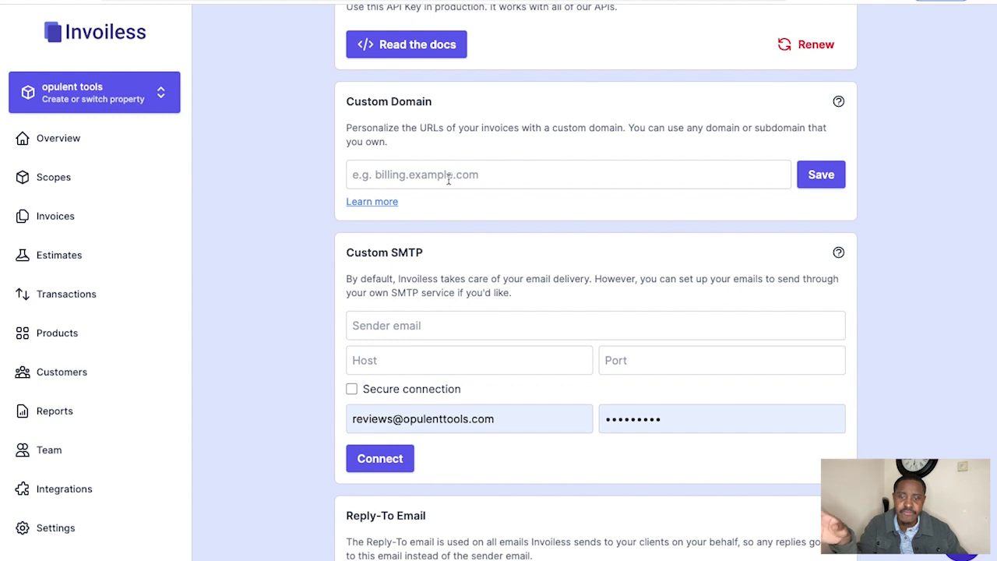
scroll(472, 233, "down", 2)
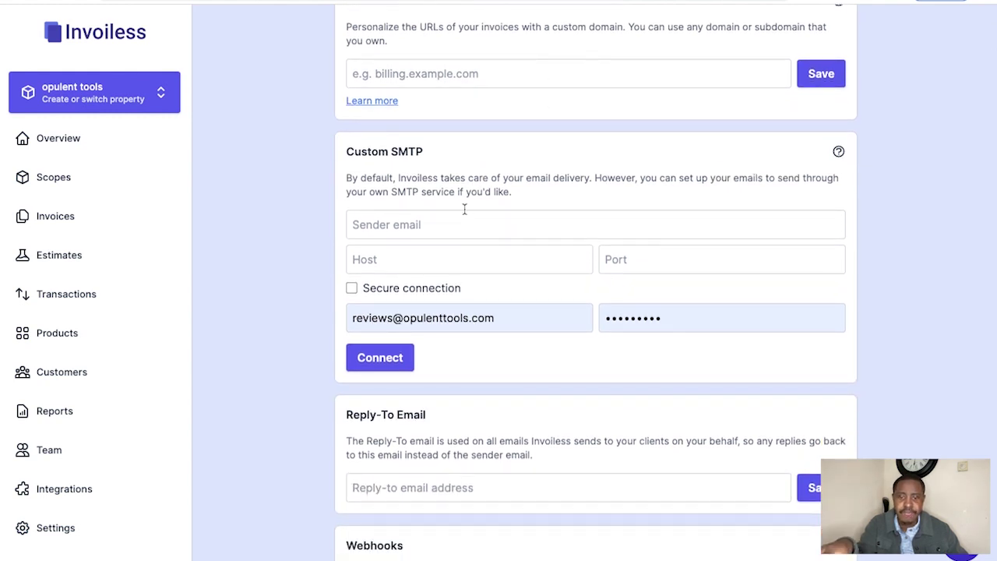
scroll(464, 209, "down", 1)
scroll(463, 209, "down", 1)
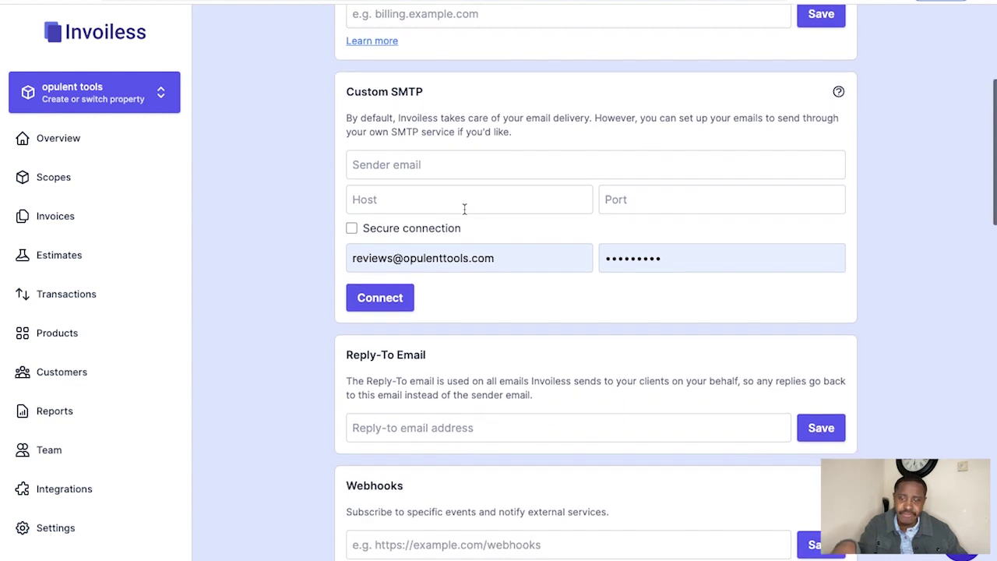
scroll(488, 207, "down", 2)
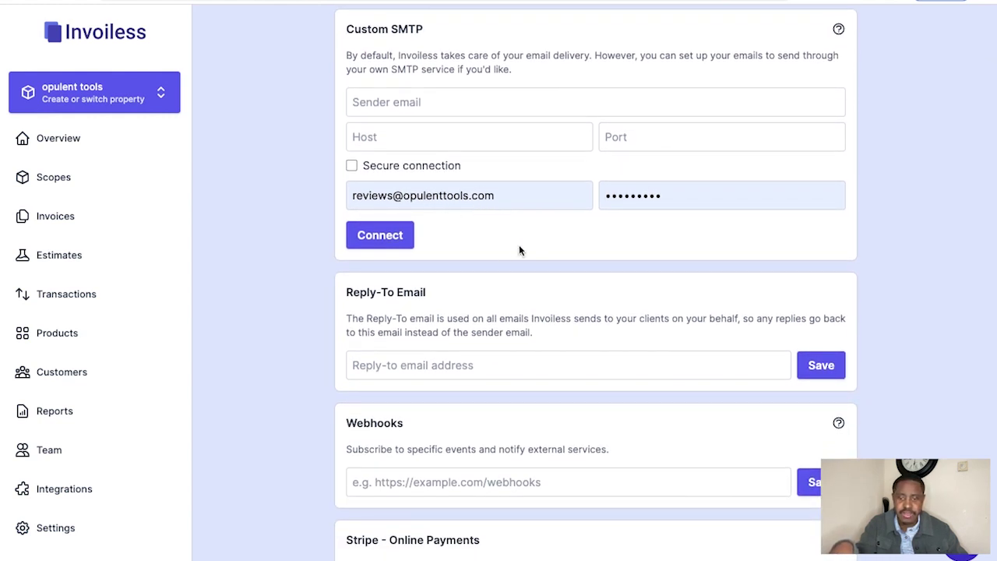
scroll(534, 278, "down", 5)
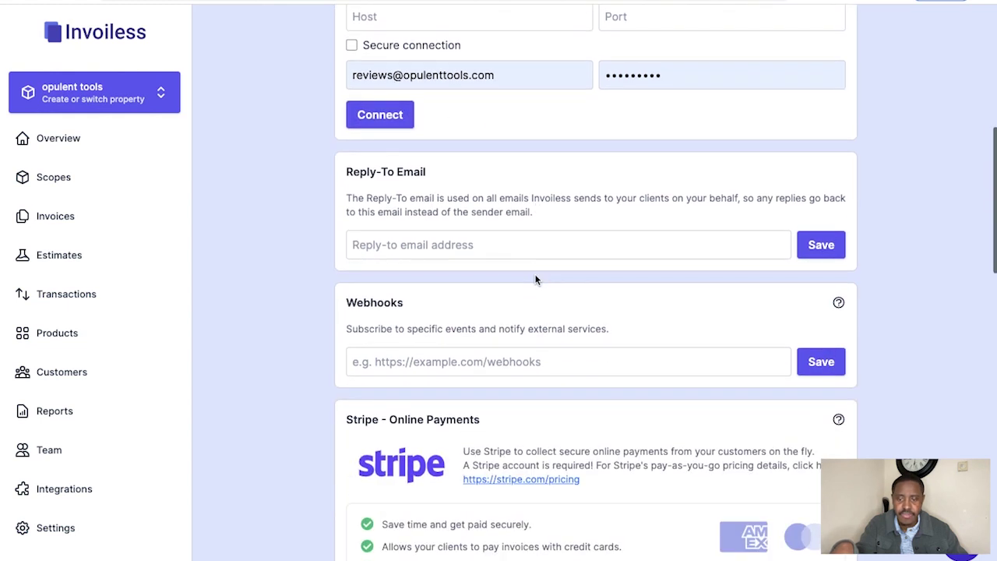
scroll(501, 236, "down", 1)
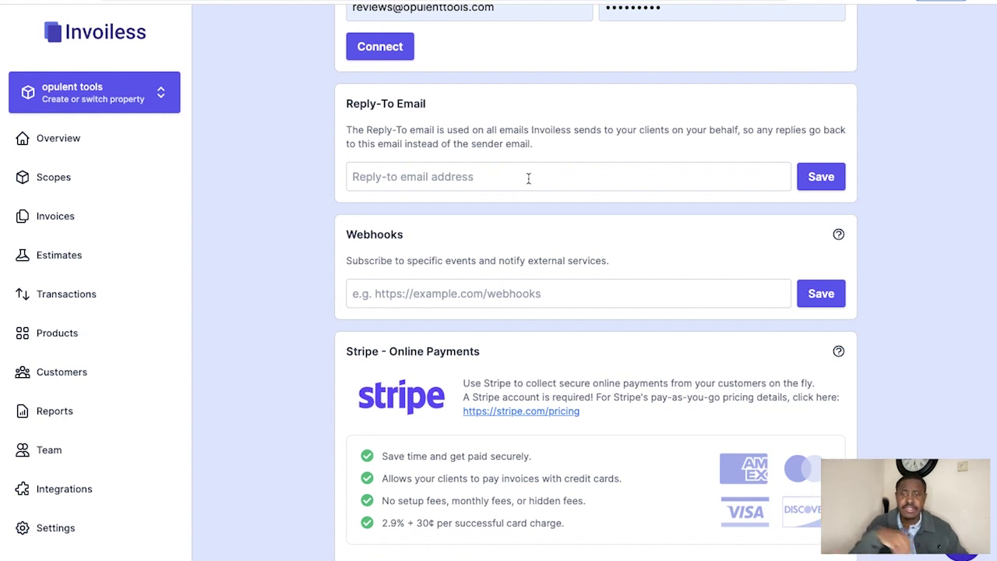
Examine the online payment integrations offered for Stripe, PayPal and GoCardless
scroll(529, 178, "down", 6)
scroll(514, 171, "down", 10)
scroll(514, 167, "down", 6)
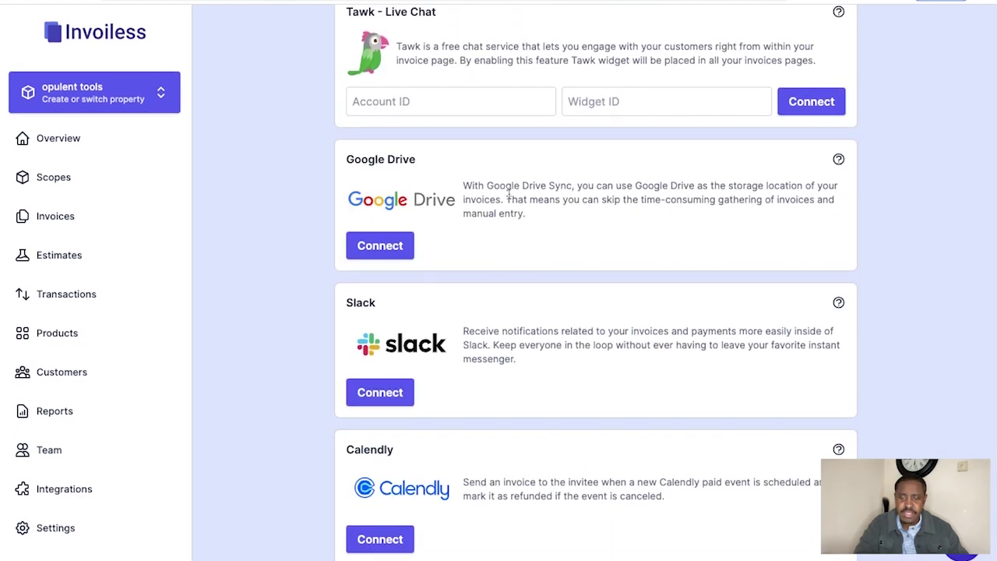
scroll(508, 196, "up", 10)
scroll(508, 196, "up", 3)
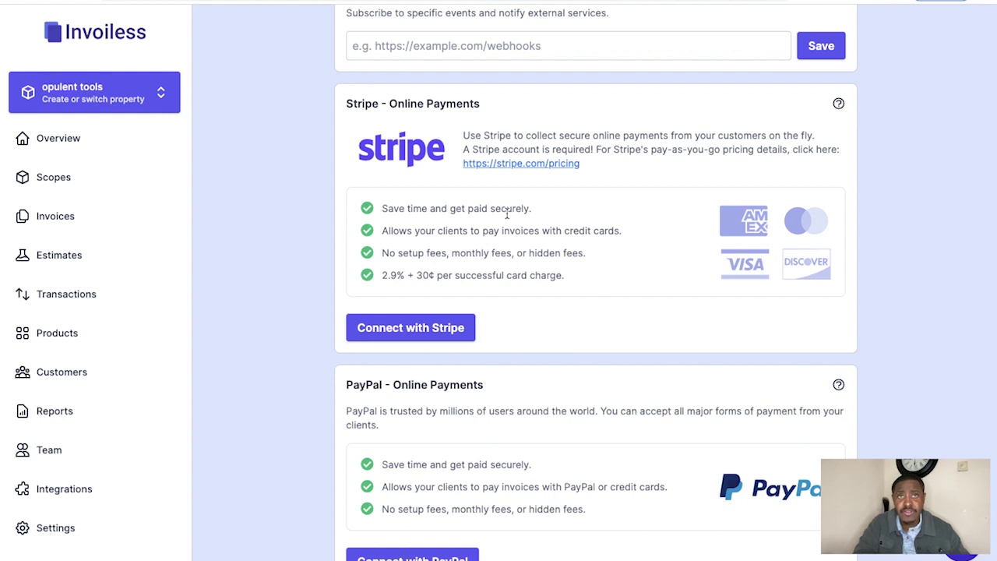
scroll(497, 235, "down", 2)
scroll(479, 153, "up", 1)
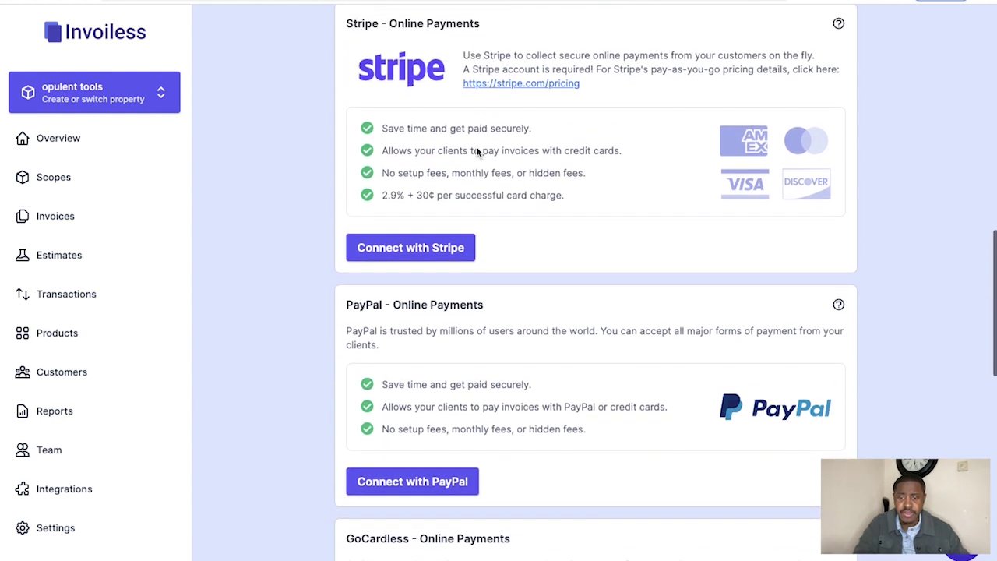
scroll(408, 475, "down", 2)
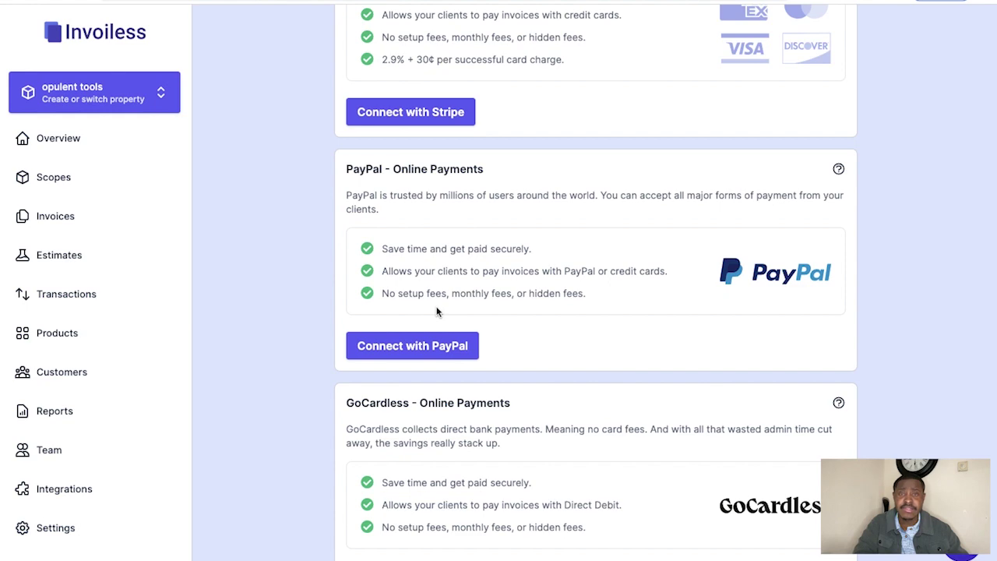
scroll(423, 280, "down", 5)
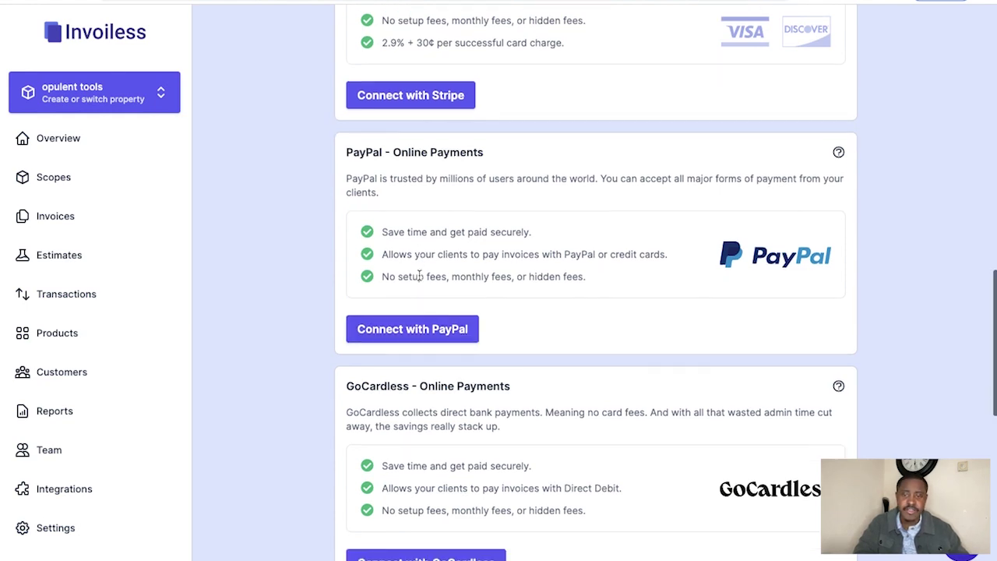
Review the Tawk, Google Drive, Slack and Calendly integrations, comparing them with the payment options above
scroll(419, 274, "down", 3)
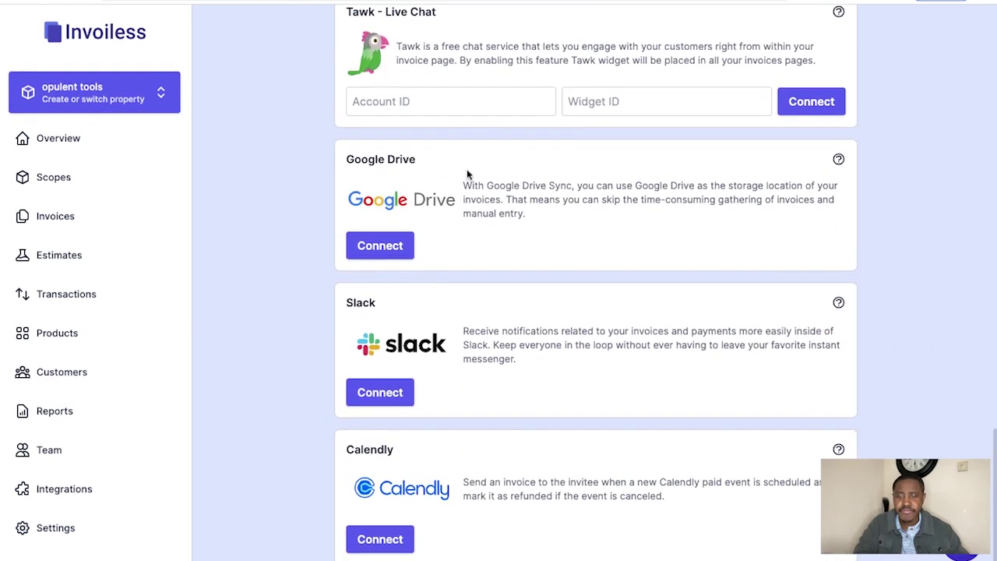
scroll(476, 125, "up", 2)
scroll(478, 124, "down", 1)
scroll(478, 125, "down", 1)
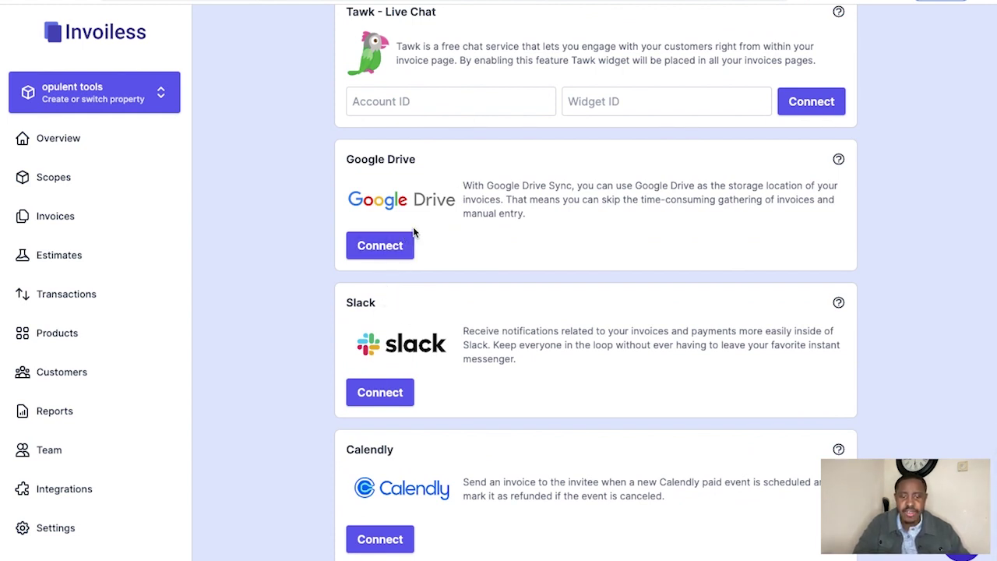
scroll(388, 304, "up", 8)
scroll(401, 167, "down", 8)
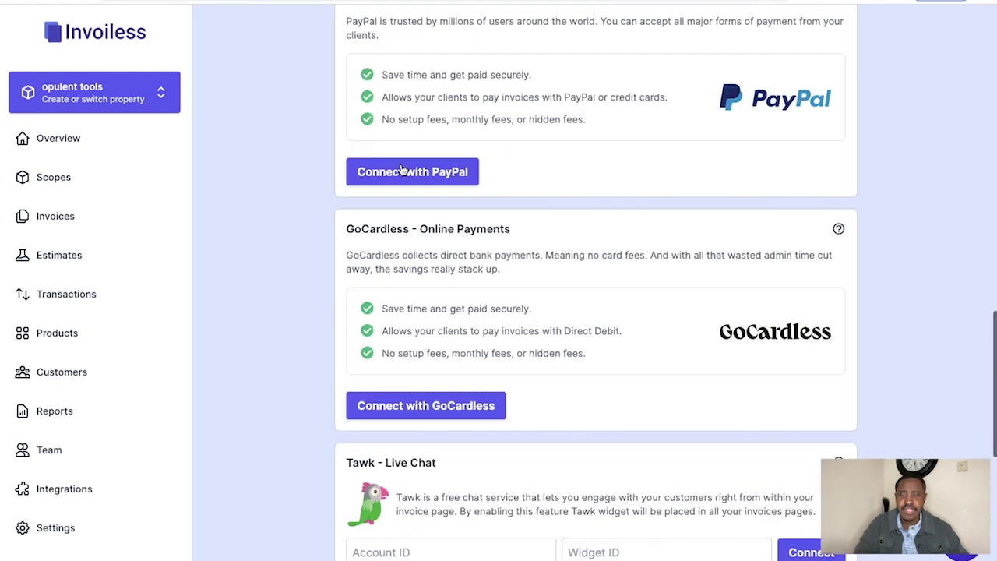
scroll(375, 335, "up", 6)
scroll(373, 330, "up", 8)
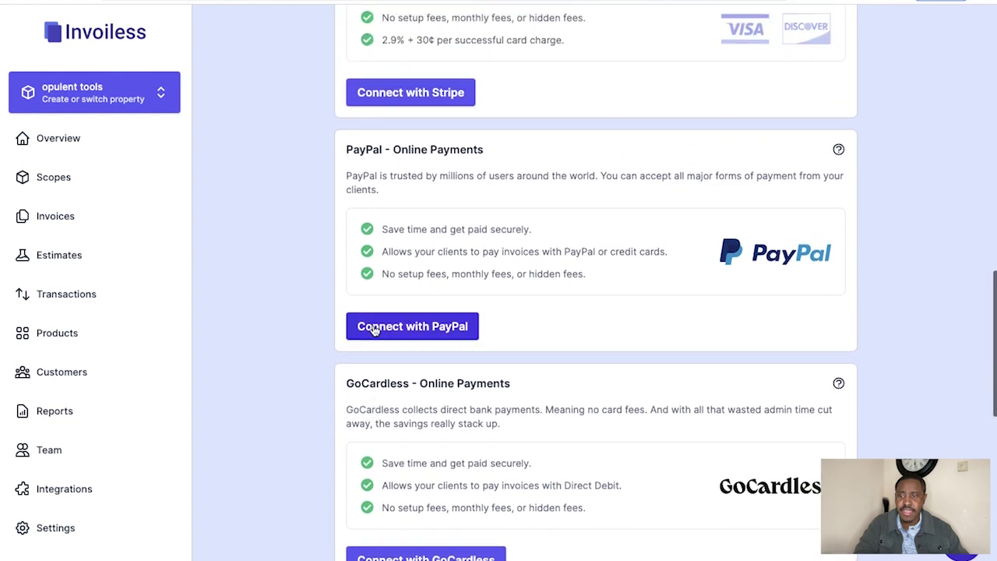
Open the property's settings and inspect the invoice content, email template and theme options
left_click(56, 528)
scroll(307, 283, "up", 5)
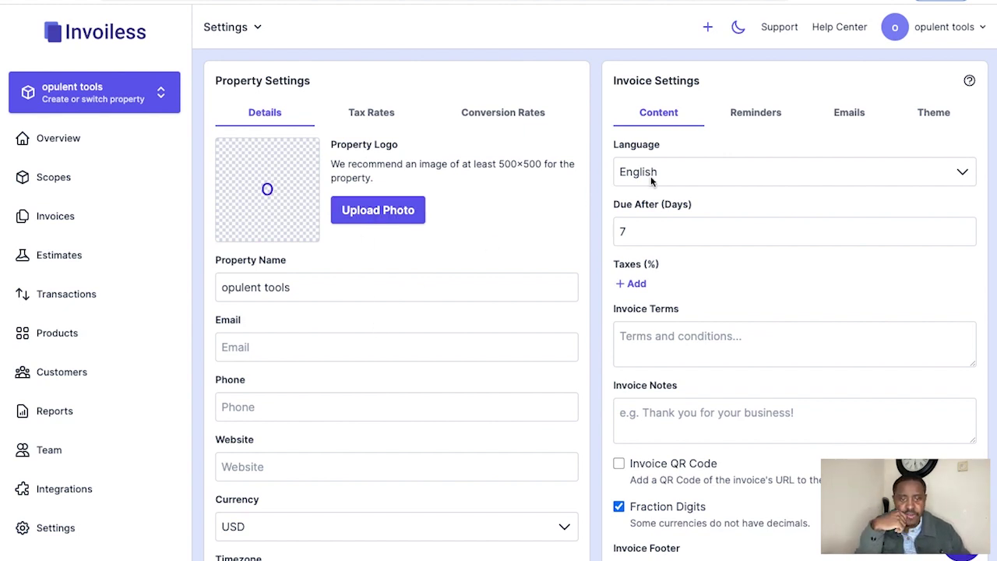
scroll(663, 185, "down", 1)
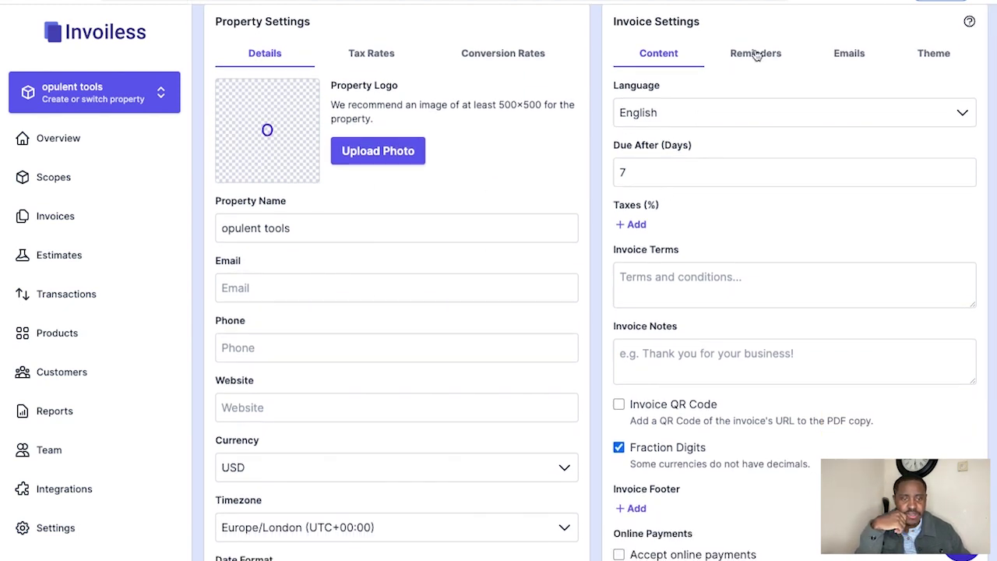
left_click(845, 52)
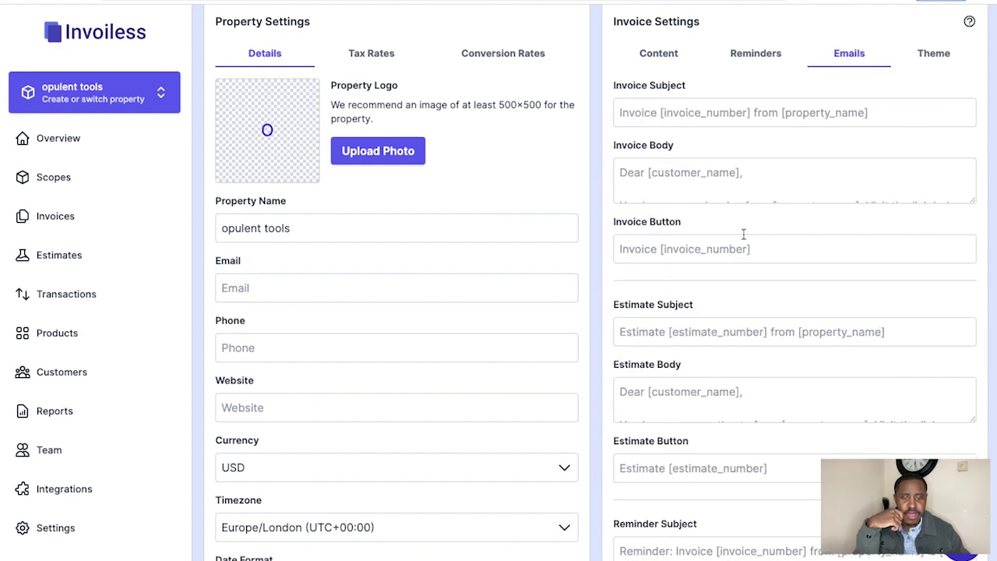
scroll(744, 234, "up", 1)
scroll(744, 232, "down", 2)
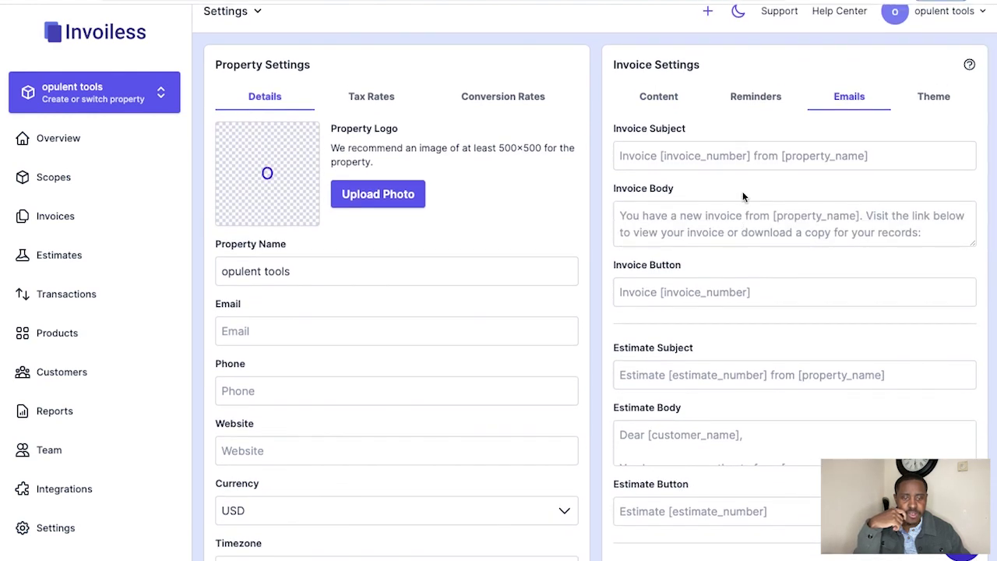
scroll(745, 196, "down", 5)
scroll(764, 179, "up", 5)
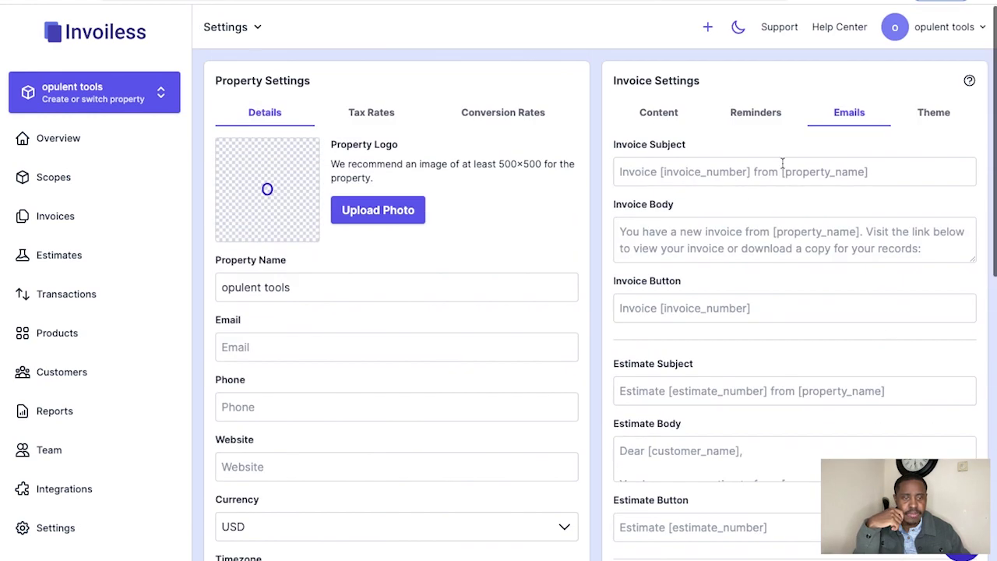
left_click(928, 112)
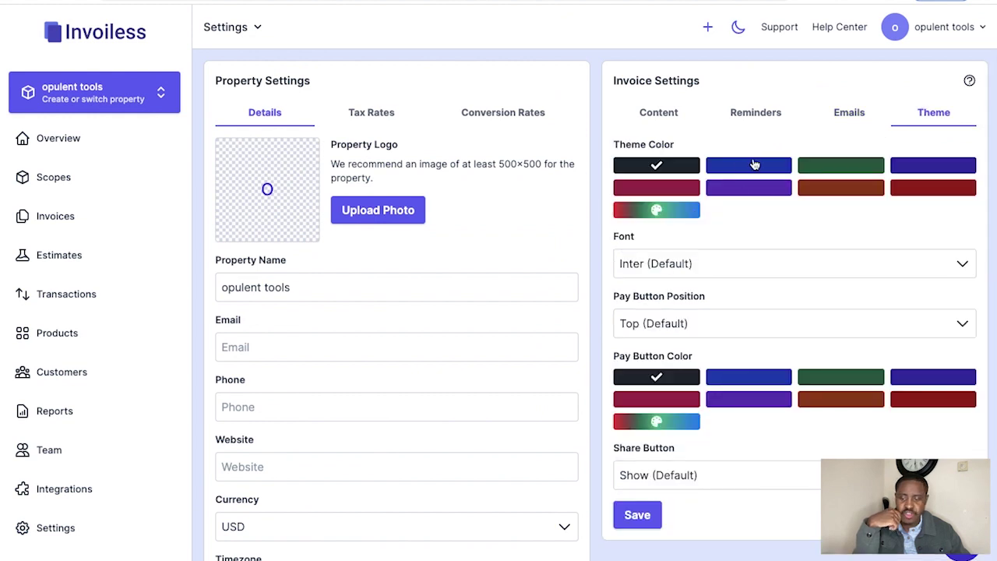
Inspect the property details form down to the signature, and view the tax rates and conversion rates settings
scroll(527, 237, "down", 4)
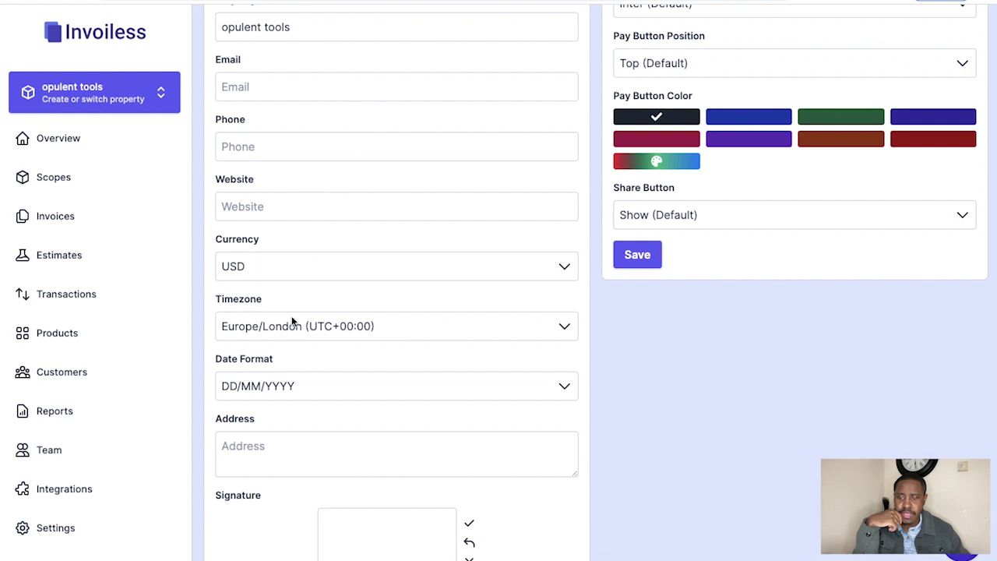
scroll(282, 374, "down", 1)
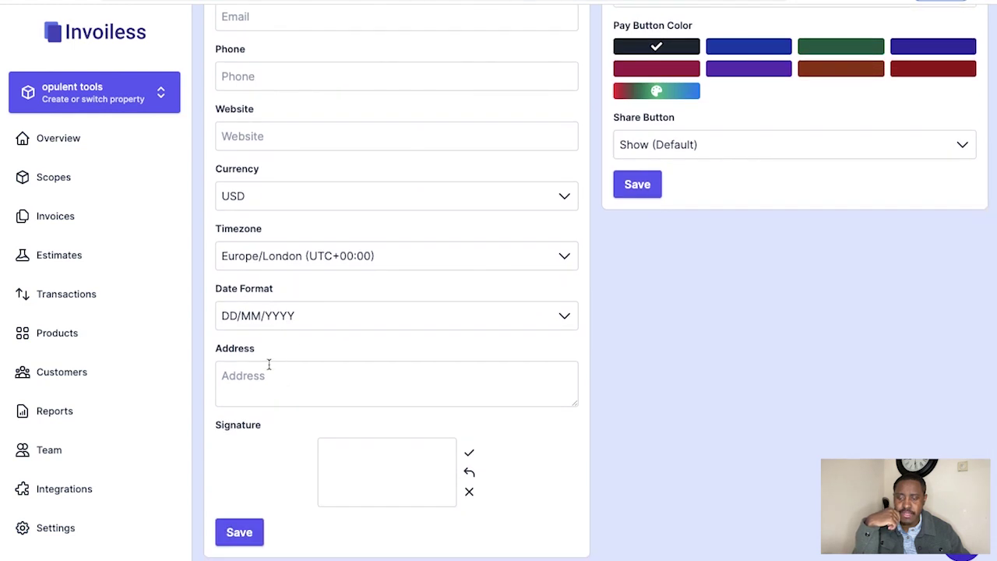
scroll(277, 252, "up", 2)
scroll(277, 252, "up", 2)
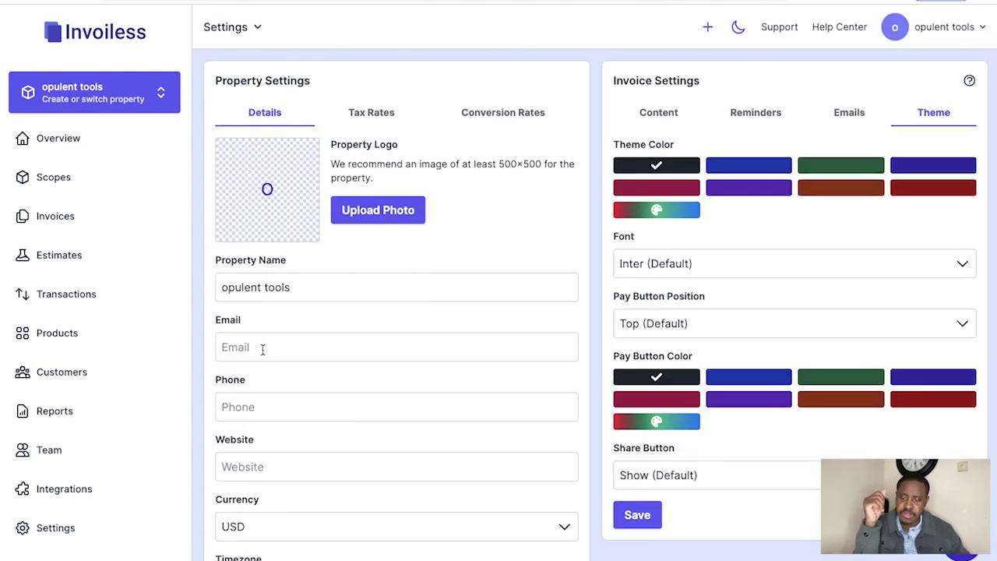
left_click(379, 116)
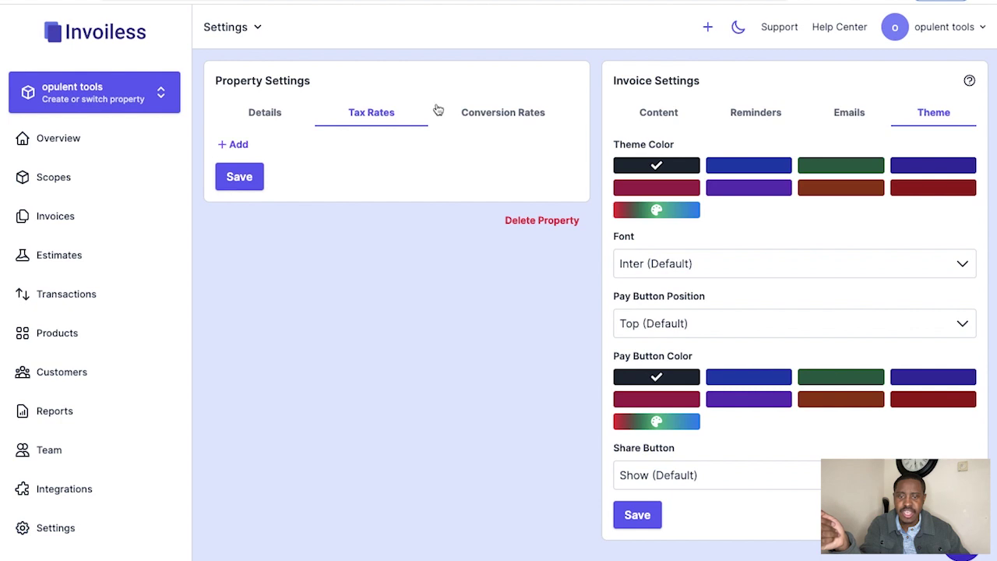
left_click(485, 121)
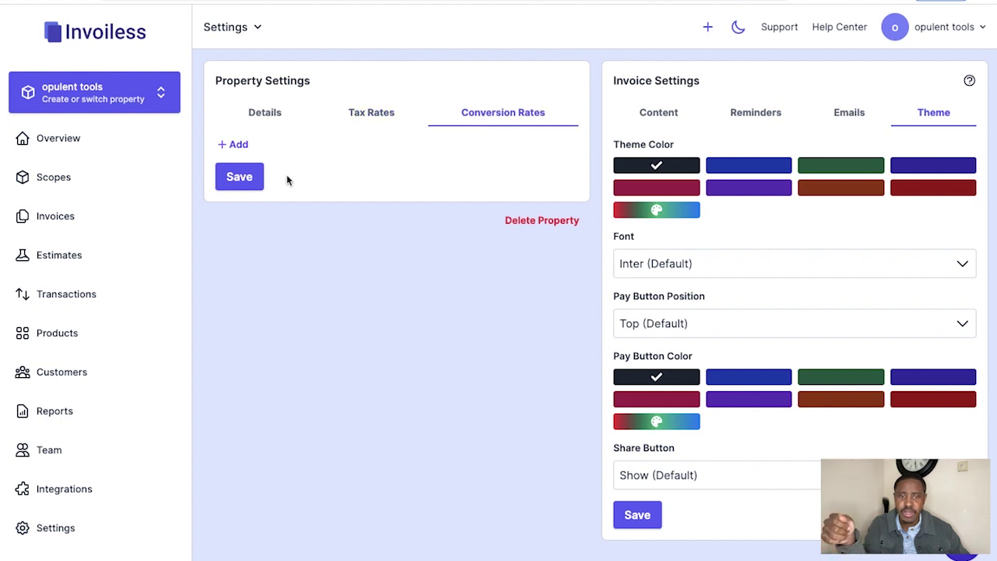
Return to the overview and look through its summary cards and the invoice, estimate and expense charts
left_click(79, 139)
scroll(452, 310, "down", 1)
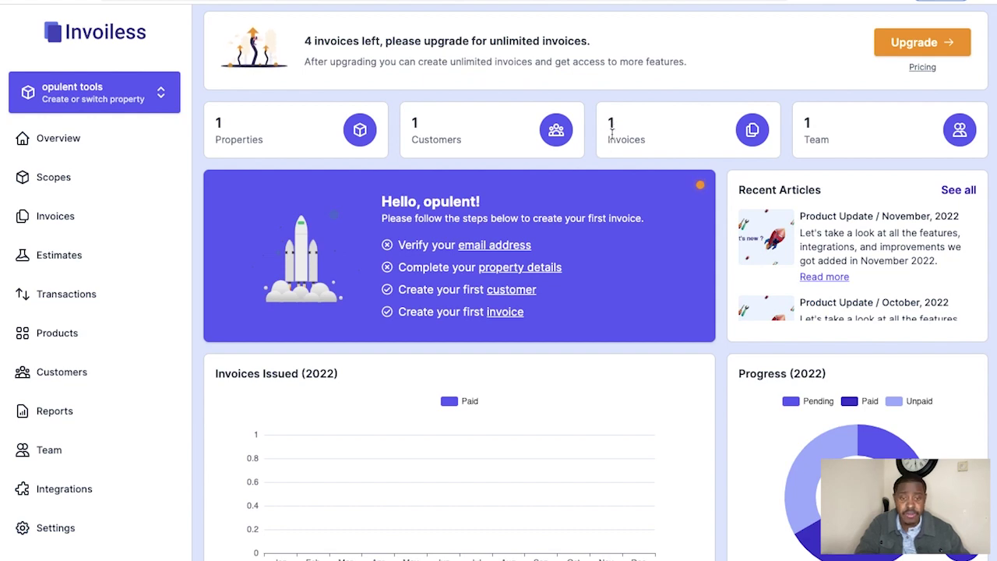
scroll(508, 194, "down", 8)
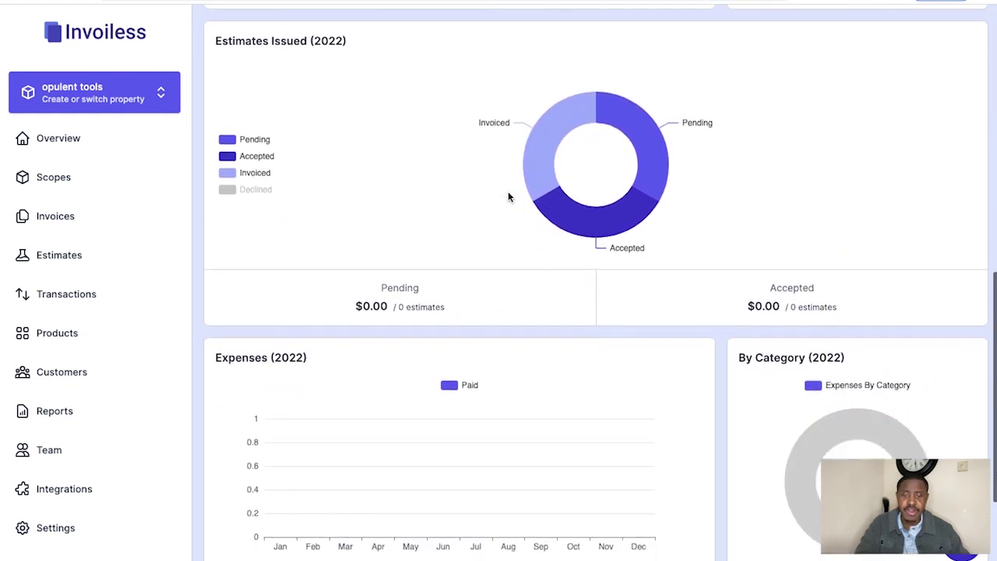
scroll(508, 198, "up", 7)
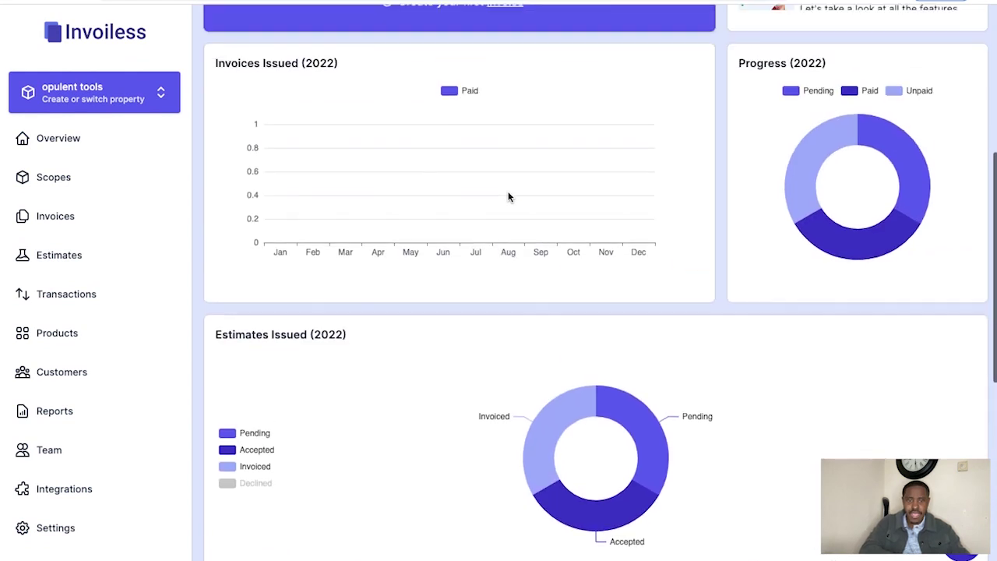
scroll(509, 197, "up", 3)
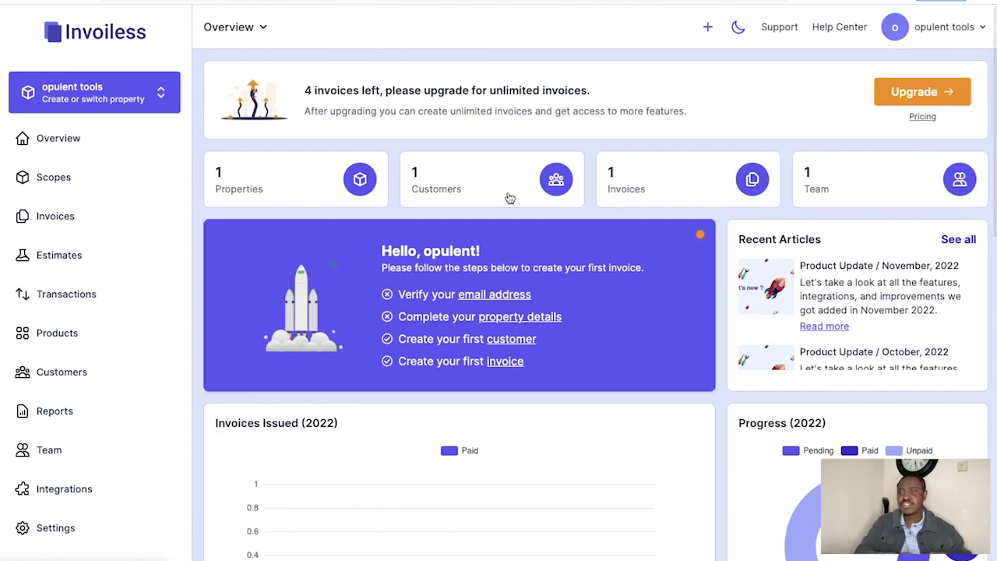